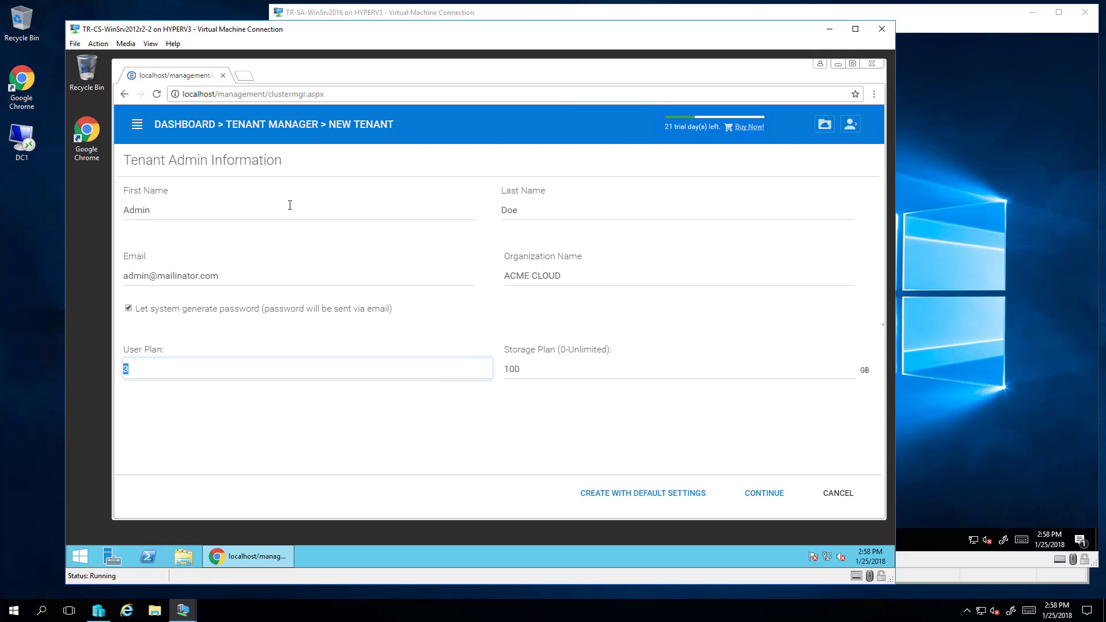
# Complete the ACME CLOUD admin details with User Plan 9 and Storage Plan 100 GB, then continue.
pyautogui.press('Tab')
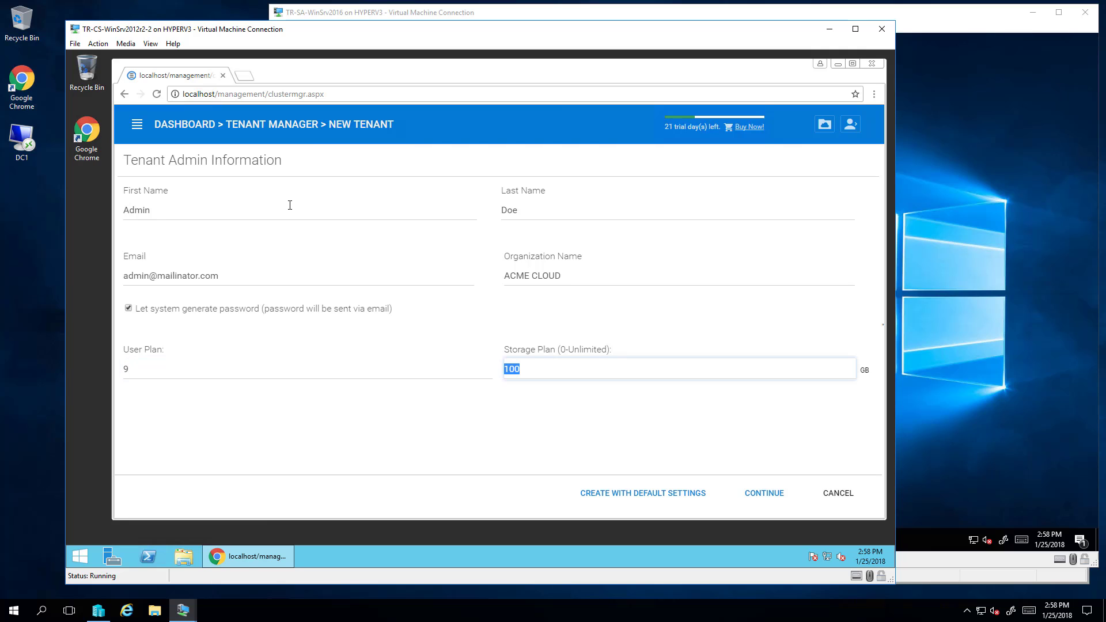
pyautogui.click(755, 494)
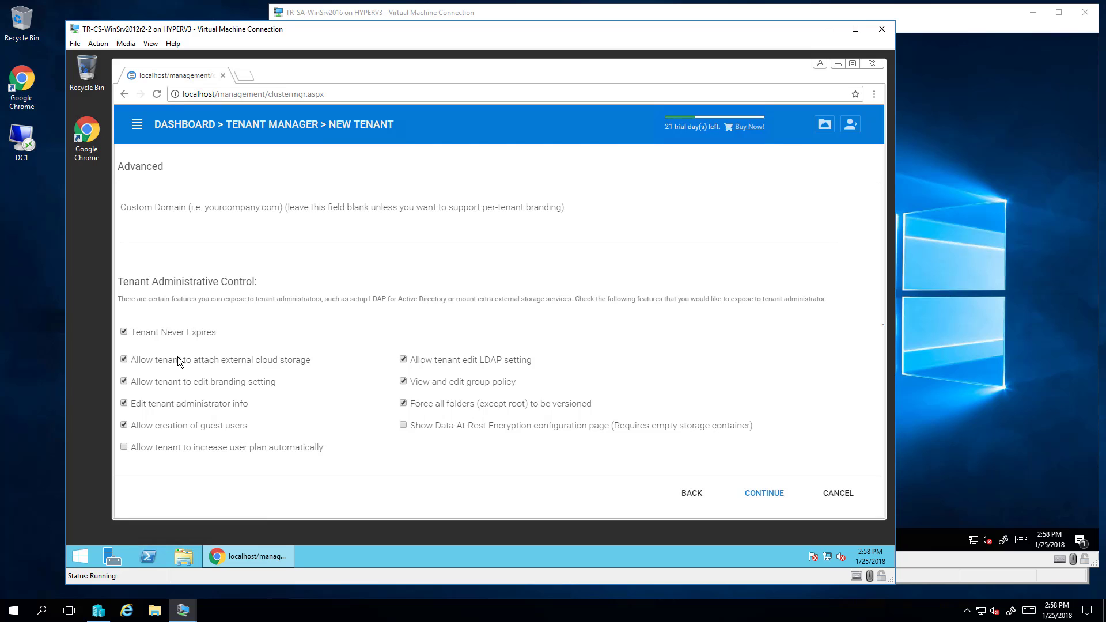
# Accept the default administrative controls and automatic sub-folder storage to create the ACME CLOUD tenant.
pyautogui.click(777, 503)
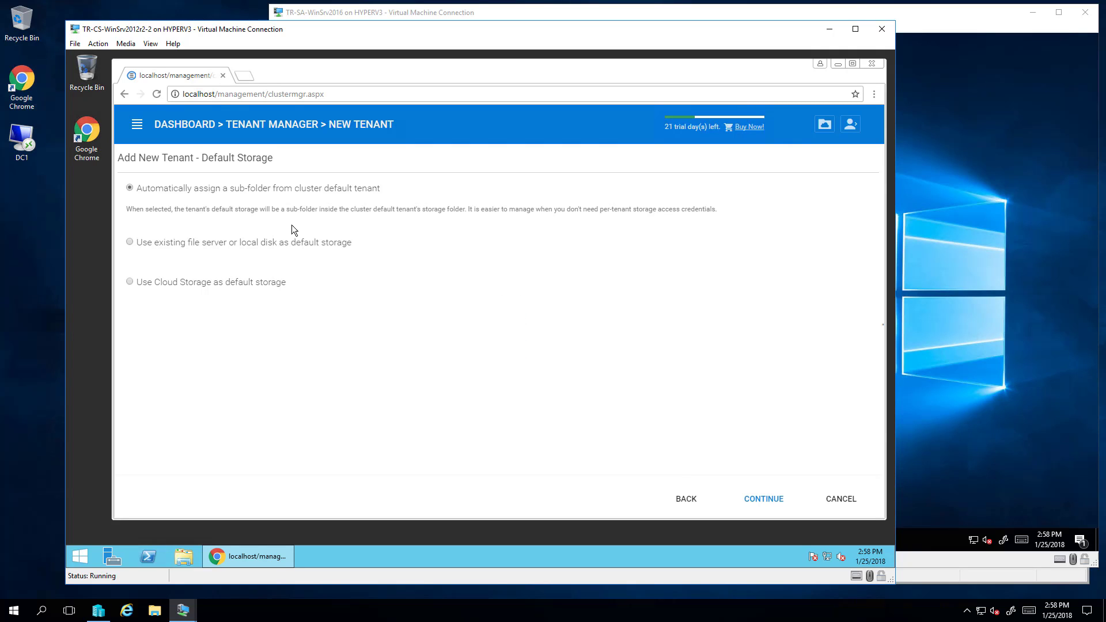
pyautogui.click(771, 501)
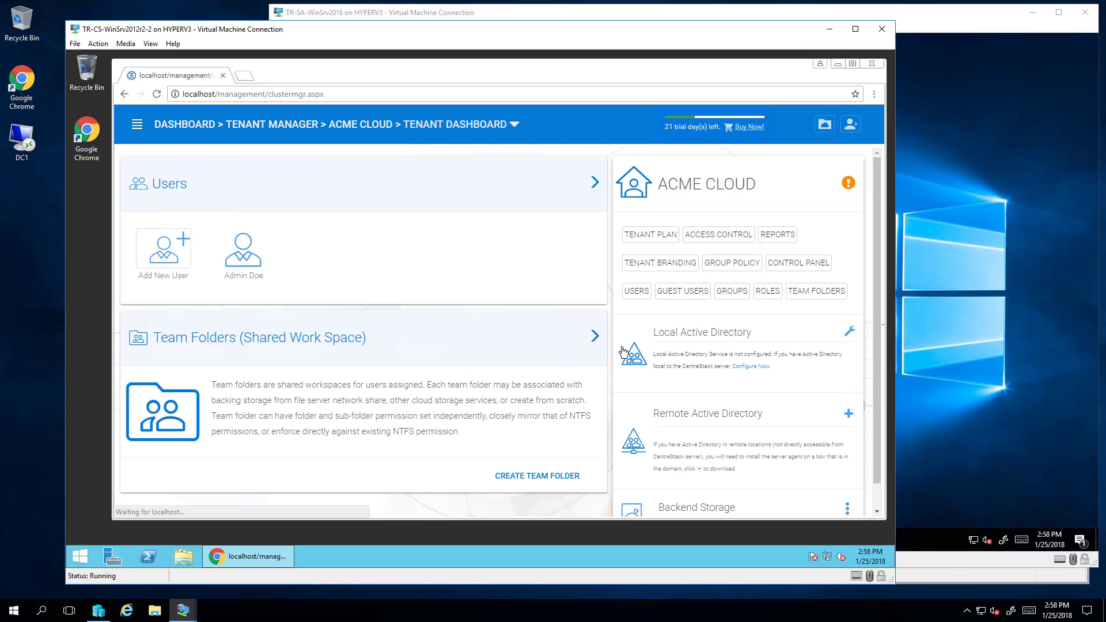
# Reset the tenant administrator's password with 'Don't send email' selected, then switch to the second server.
pyautogui.click(241, 258)
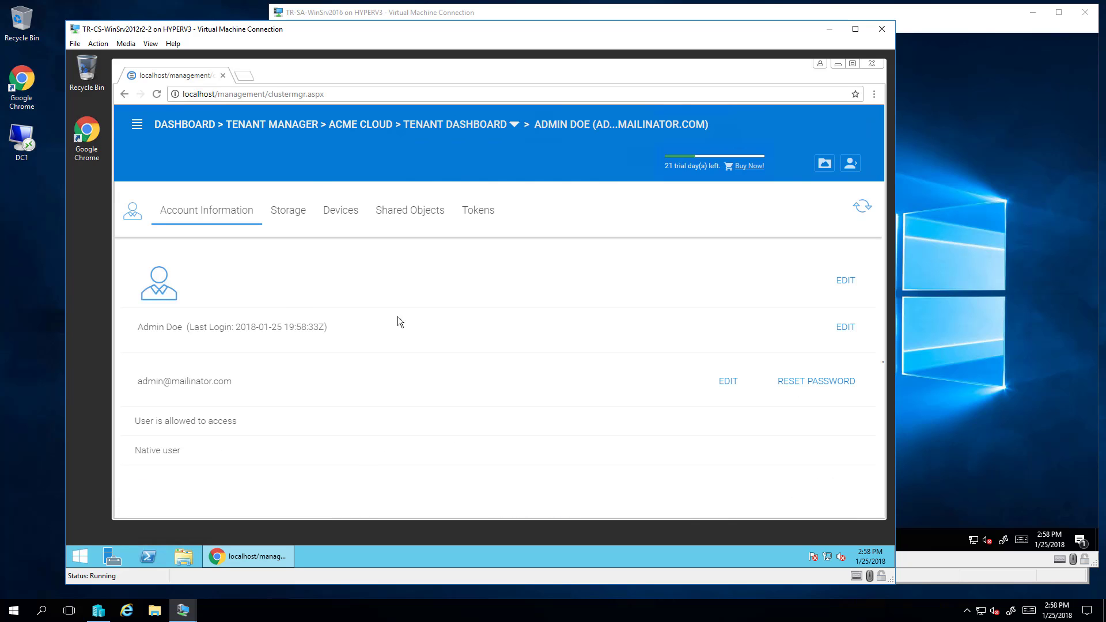
pyautogui.scroll(-1, 750, 369)
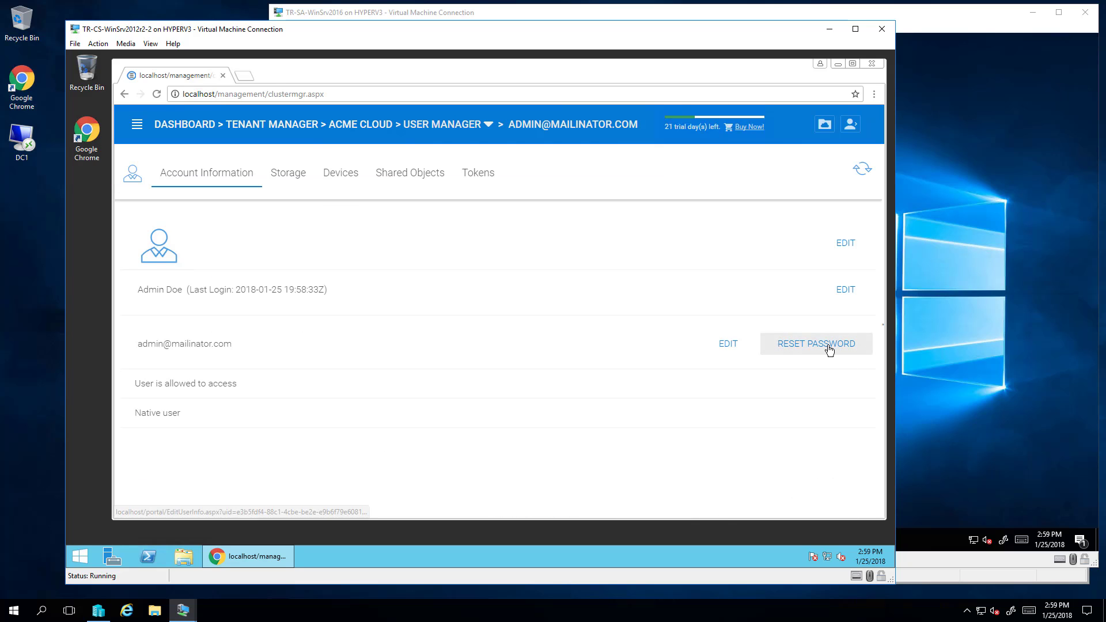
pyautogui.click(829, 348)
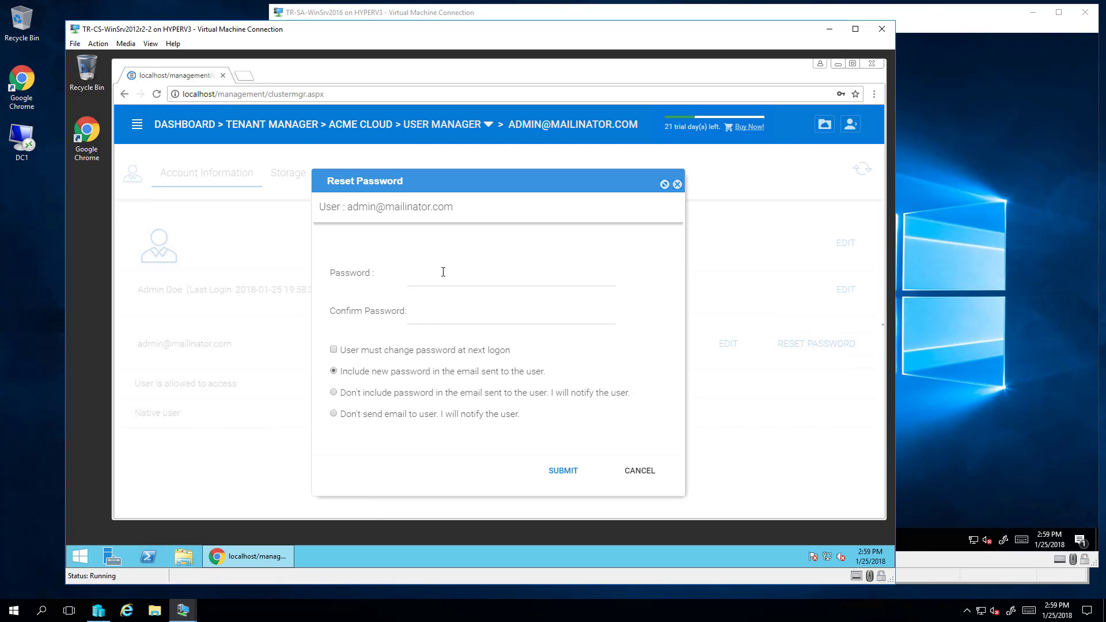
pyautogui.click(432, 280)
pyautogui.write('P')
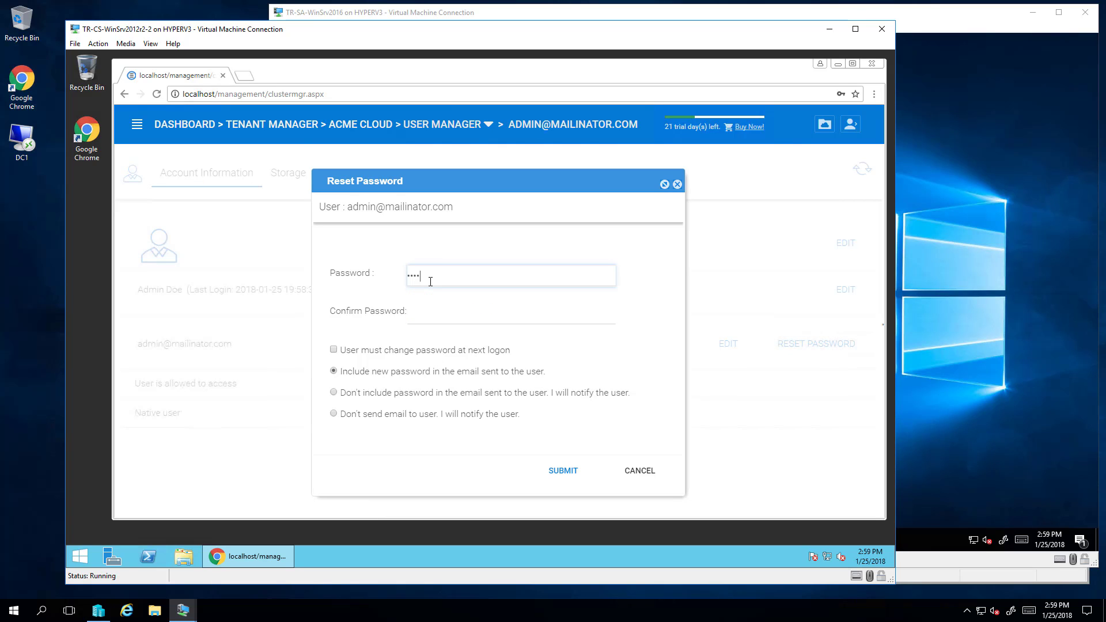
pyautogui.write('•••••')
pyautogui.press('Tab')
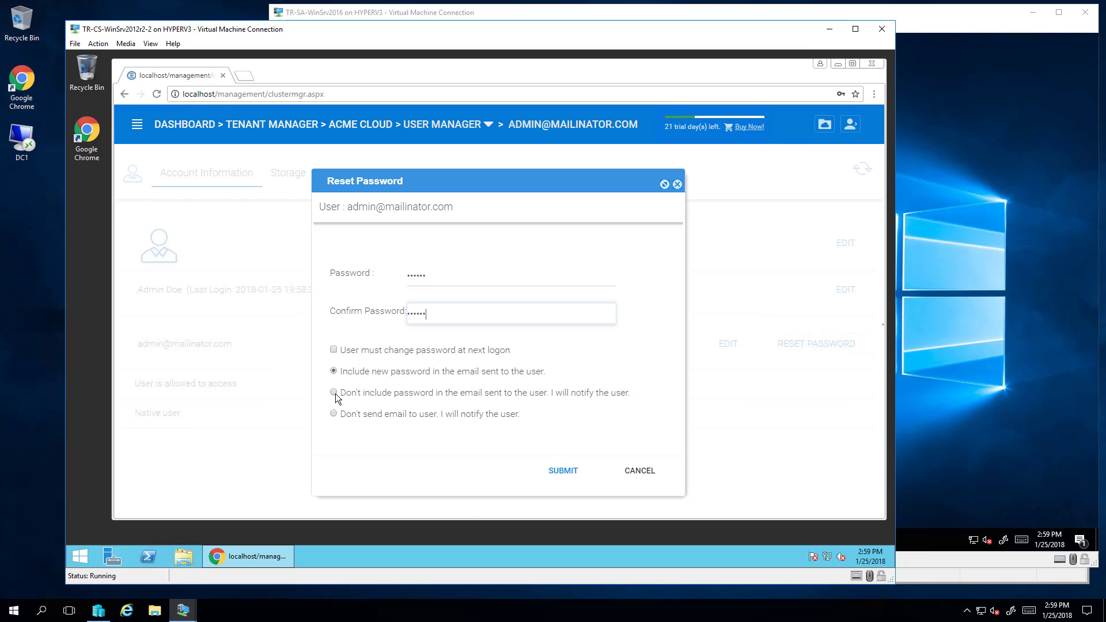
pyautogui.click(334, 415)
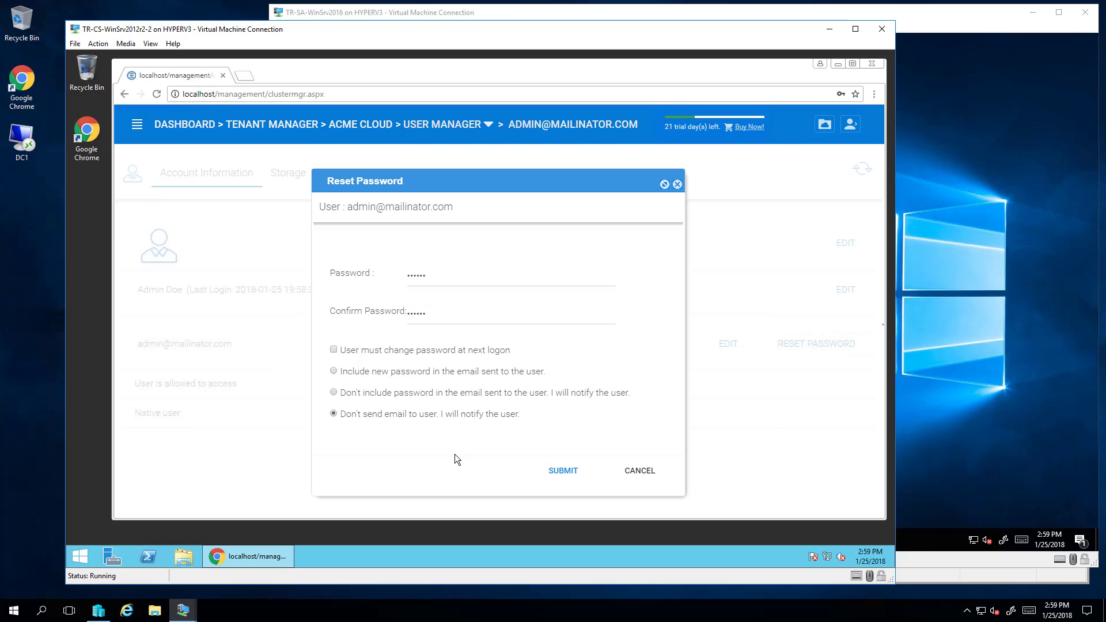
pyautogui.click(564, 472)
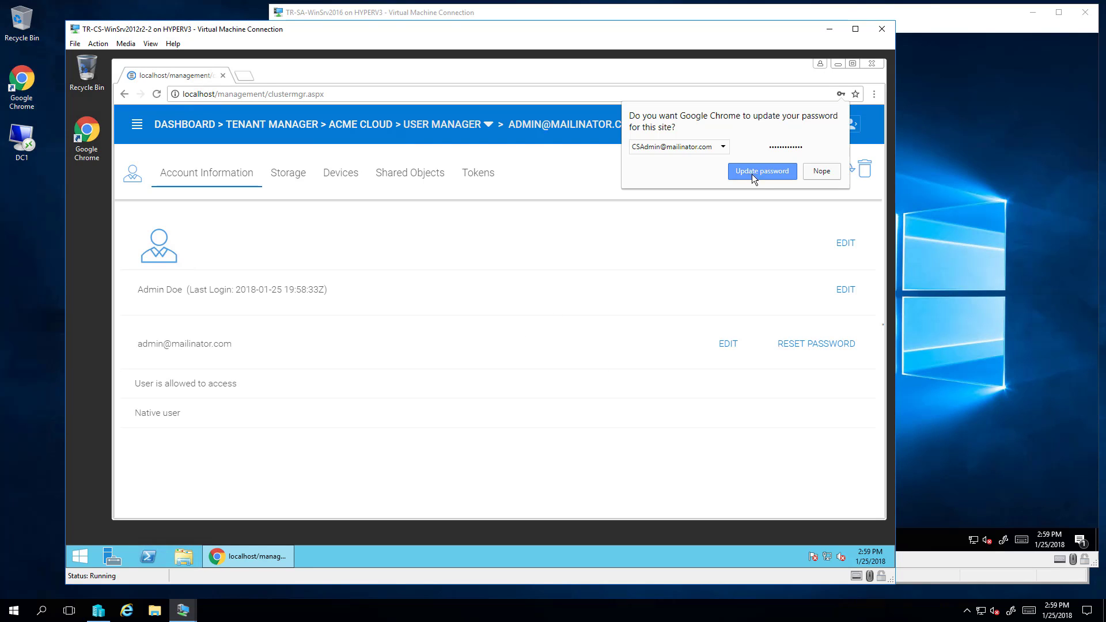
pyautogui.click(752, 174)
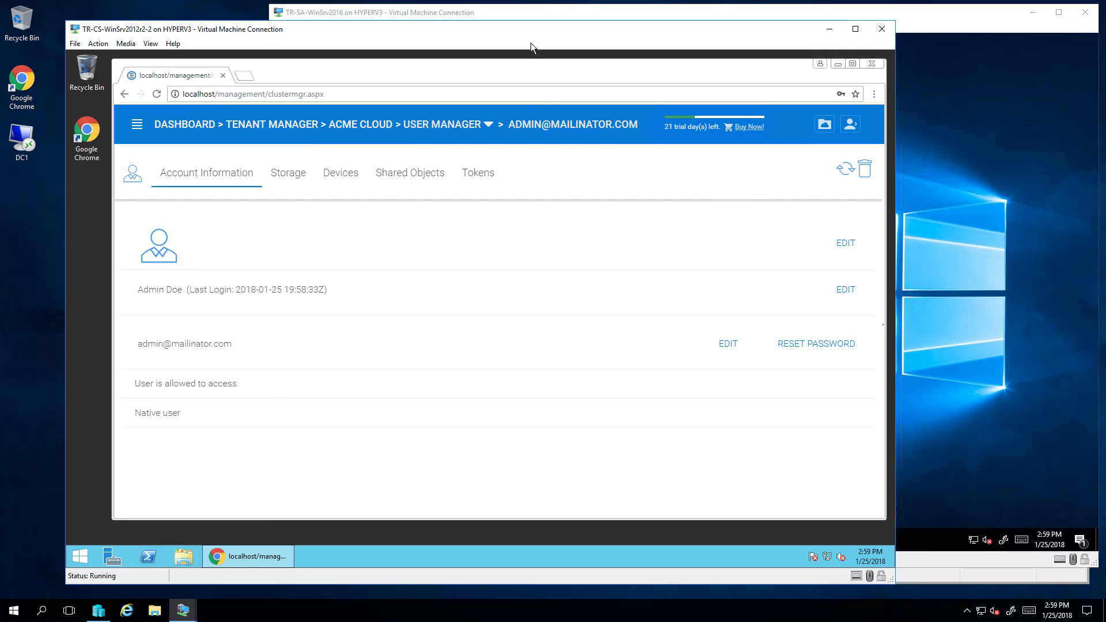
pyautogui.click(465, 16)
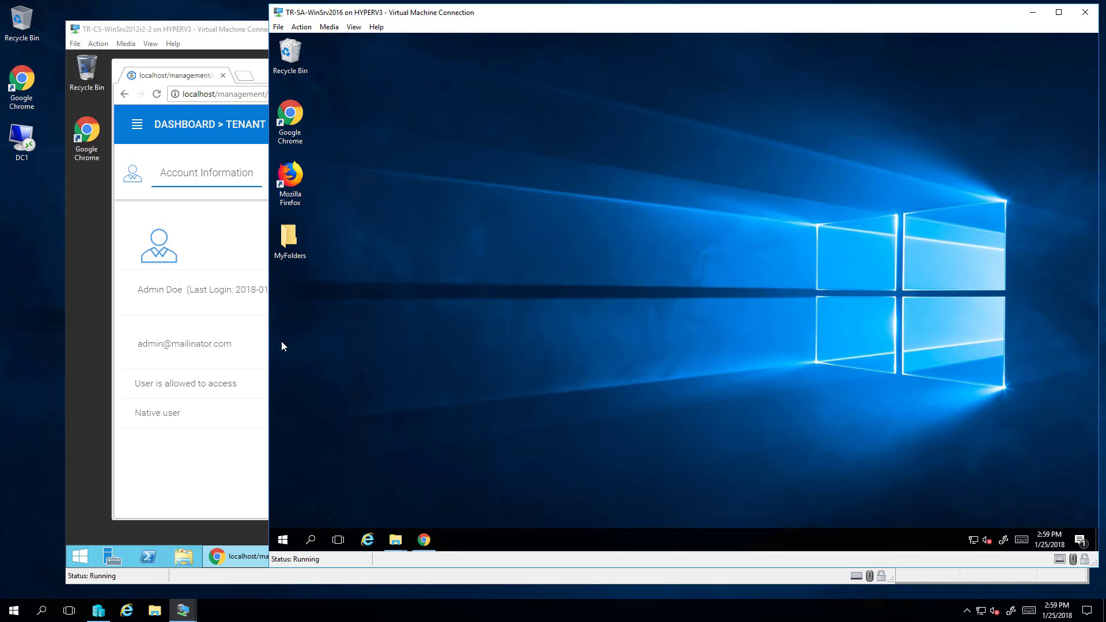
# Open Chrome on the second server and sign in to CentreStack with the tenant admin's e-mail and password.
pyautogui.click(432, 545)
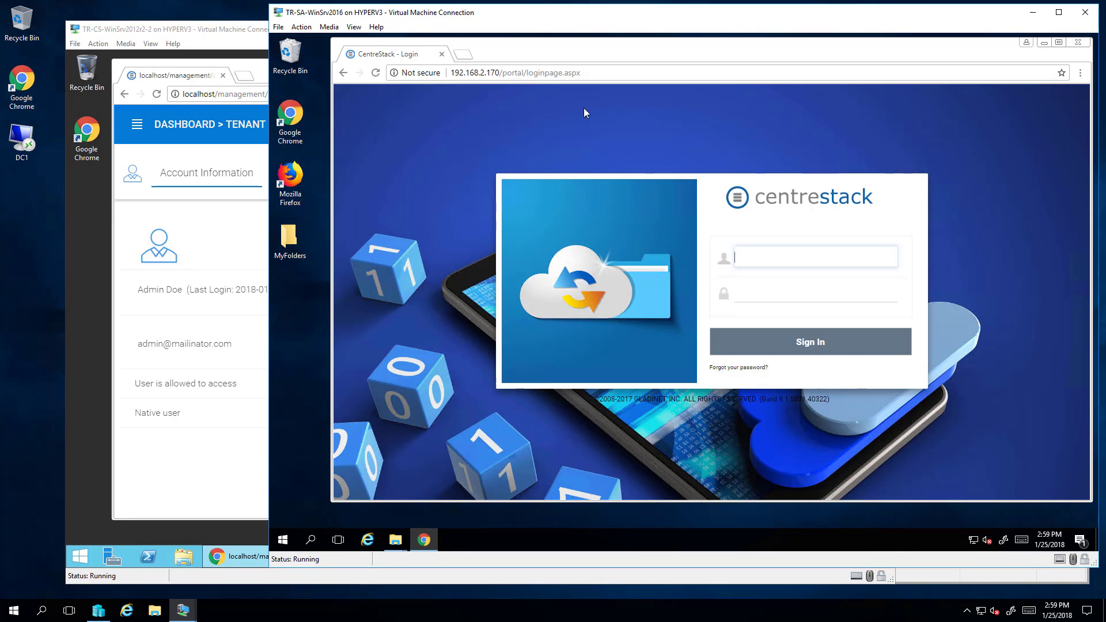
pyautogui.click(767, 260)
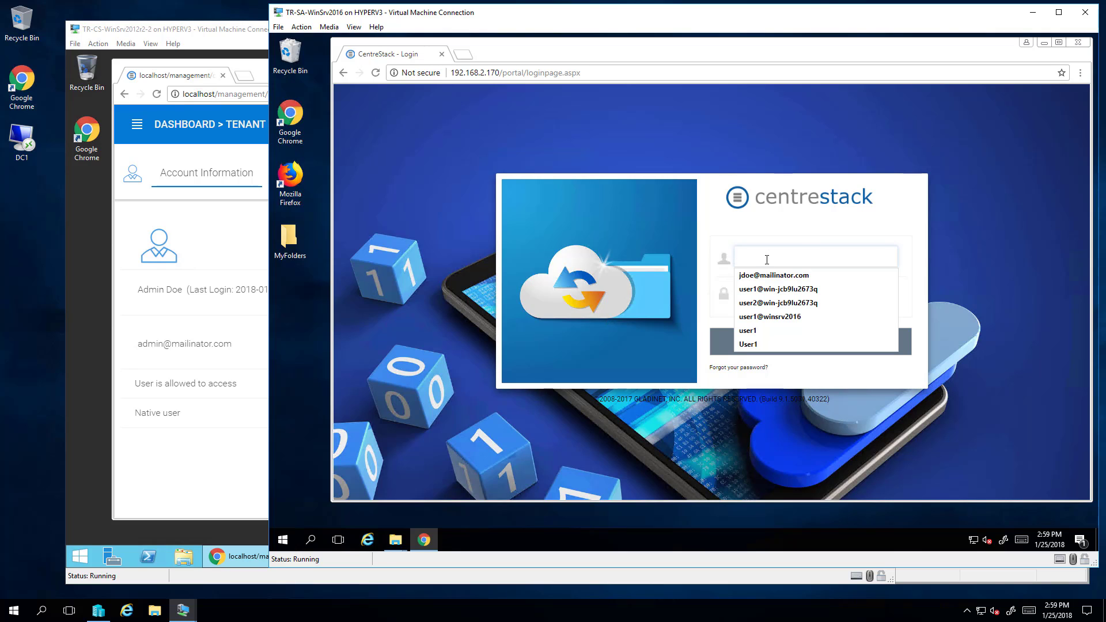
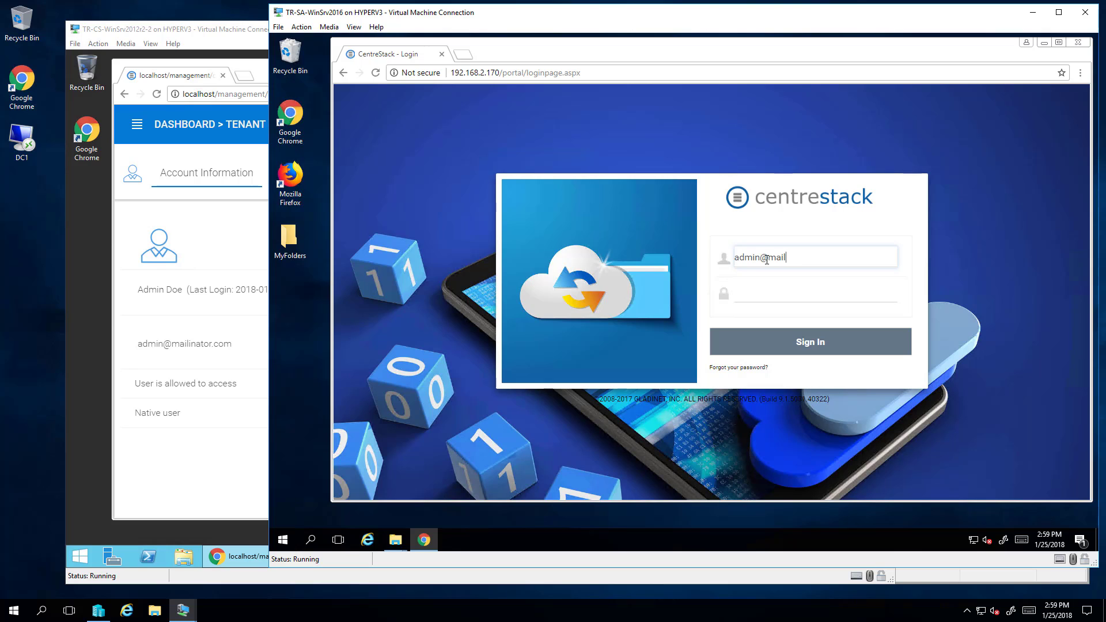
pyautogui.press('Tab')
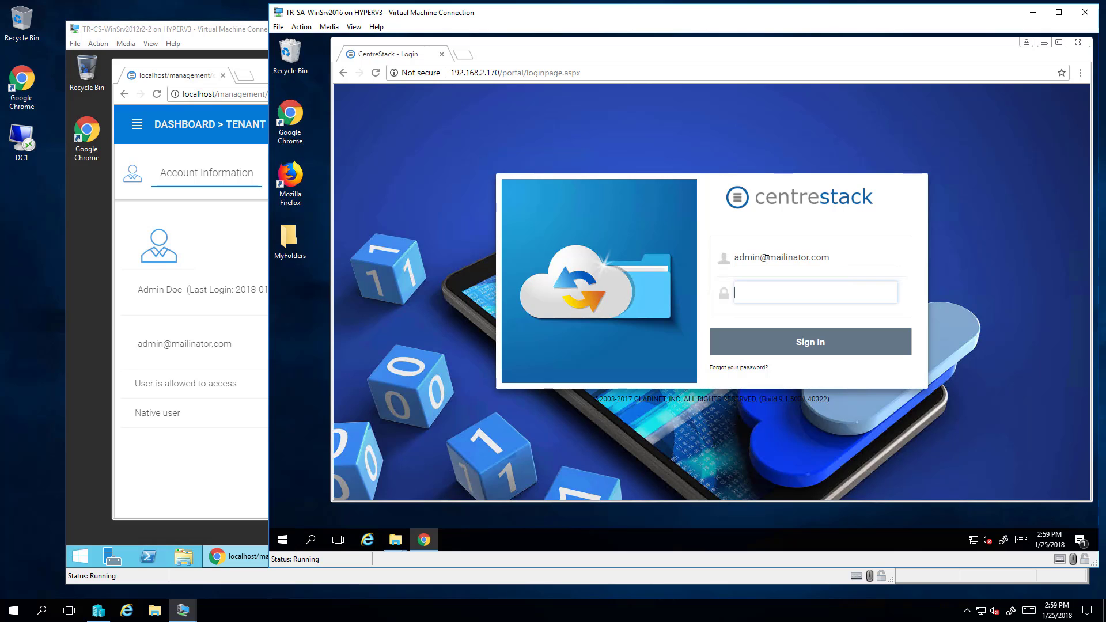
pyautogui.write('••••••••••••••')
pyautogui.press('Return')
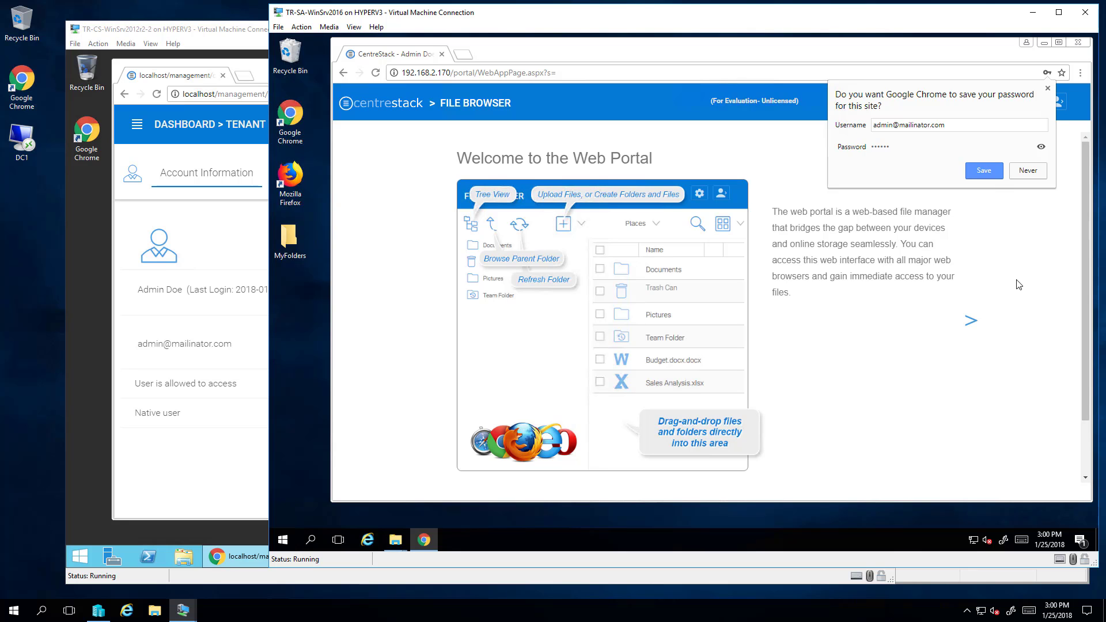
# Save the browser login and download the 64-bit Server Agent package from the client downloads page.
pyautogui.click(992, 173)
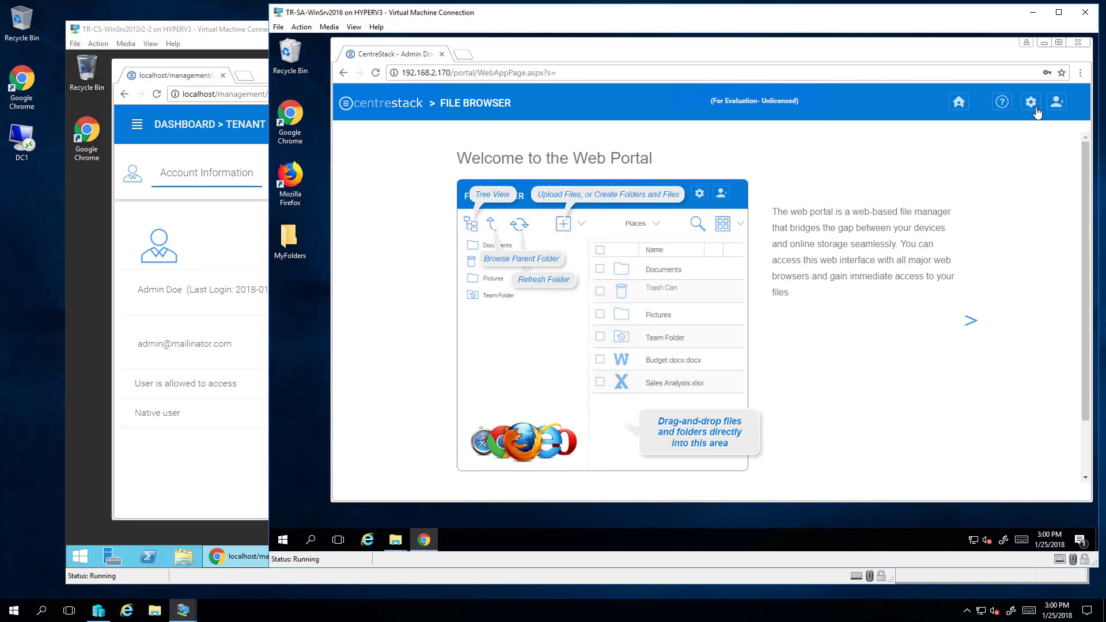
pyautogui.click(1057, 102)
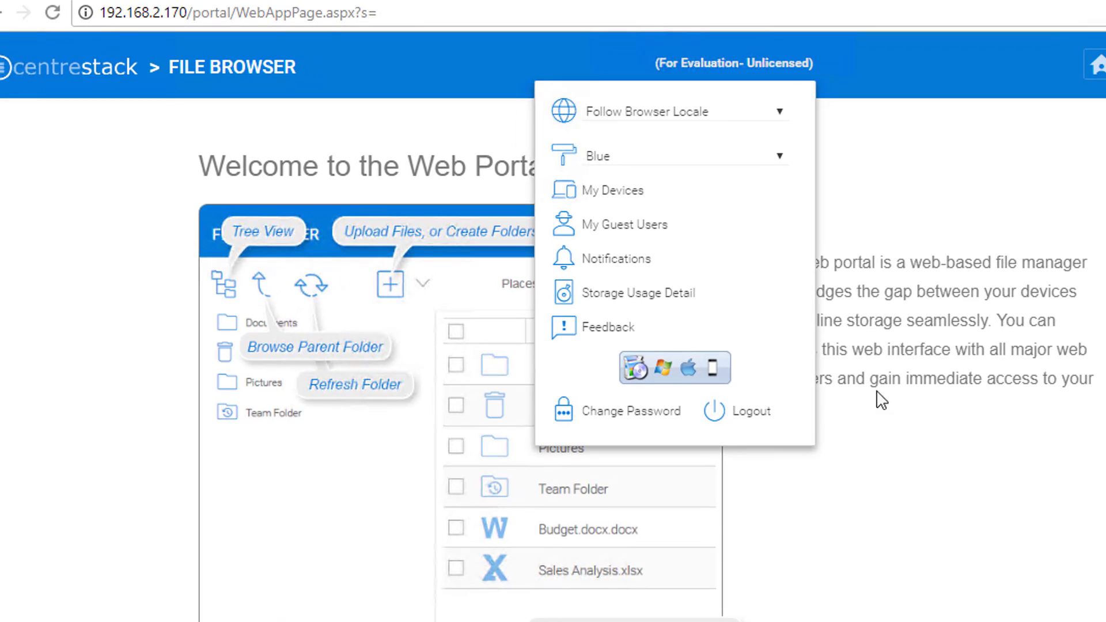
pyautogui.click(665, 372)
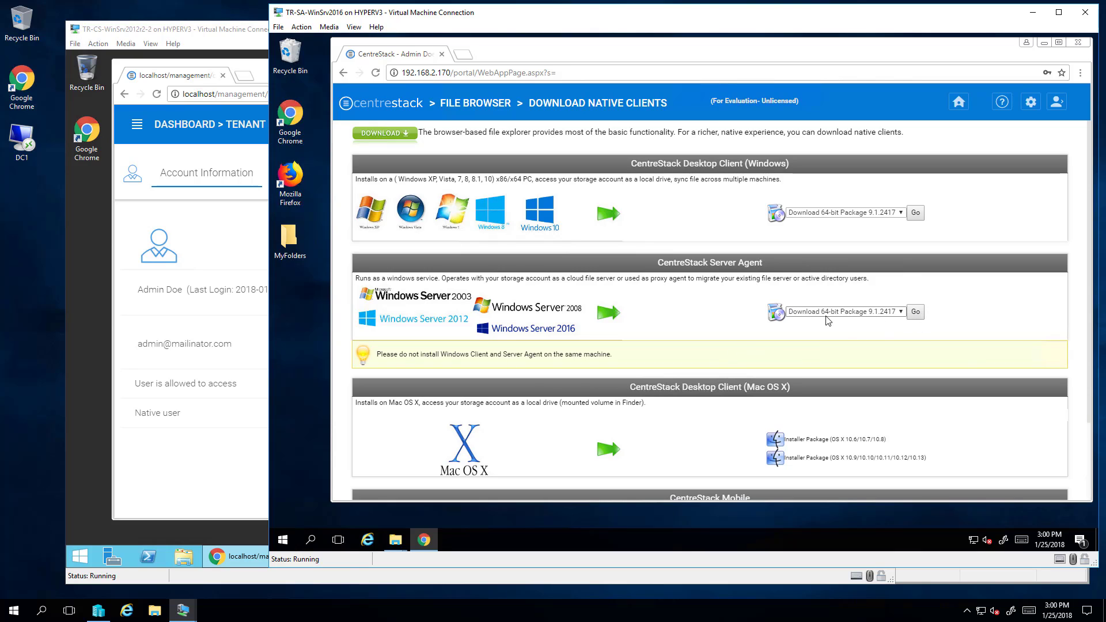
pyautogui.click(901, 312)
pyautogui.click(901, 312)
pyautogui.click(916, 313)
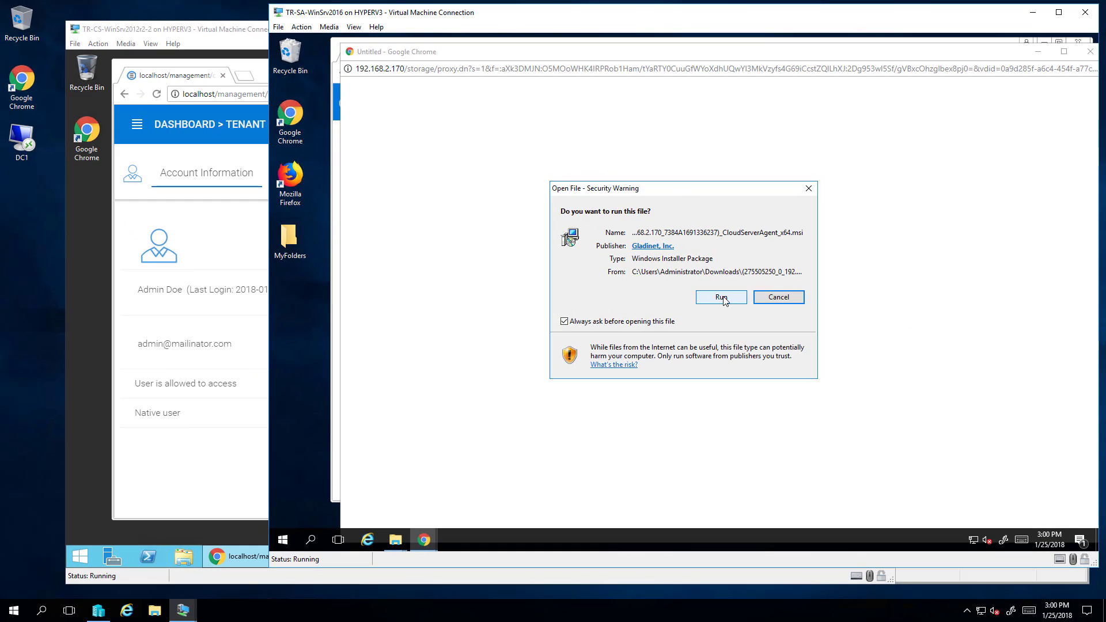
# Run CloudServerAgent_x64.msi, accept the licence, install the Cloud Server Agent and restart the server.
pyautogui.click(722, 297)
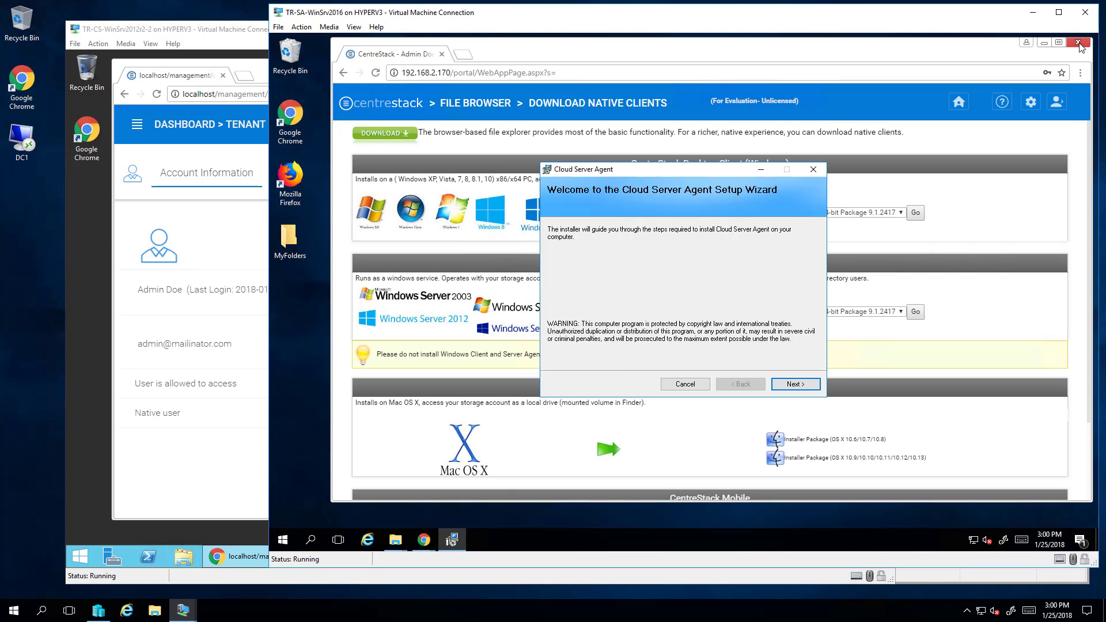
pyautogui.click(1044, 44)
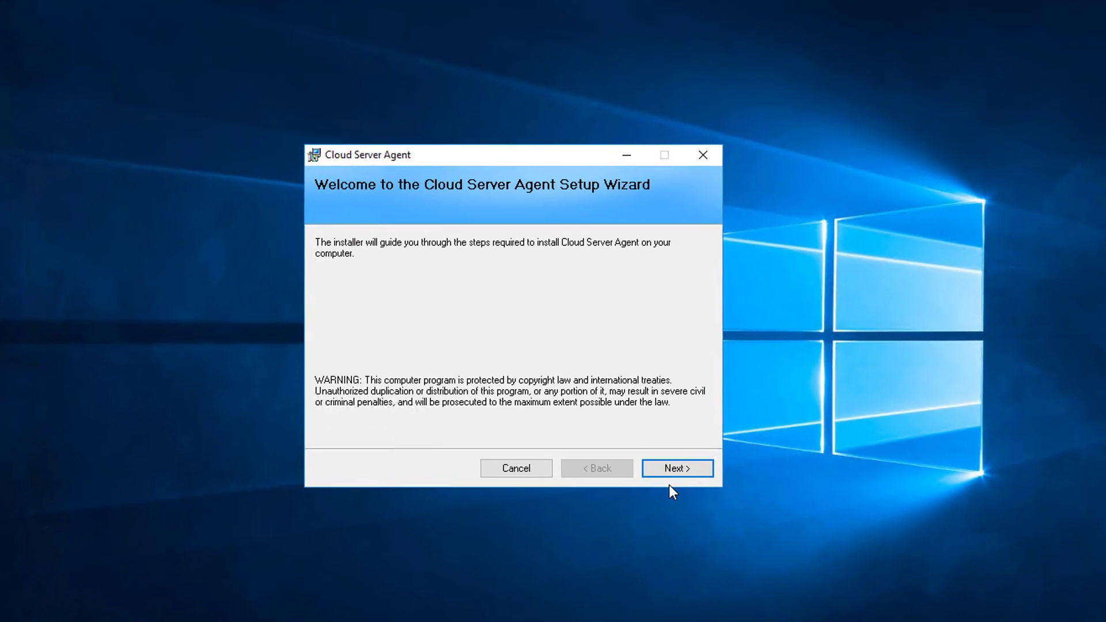
pyautogui.moveTo(545, 150); pyautogui.dragTo(478, 118)
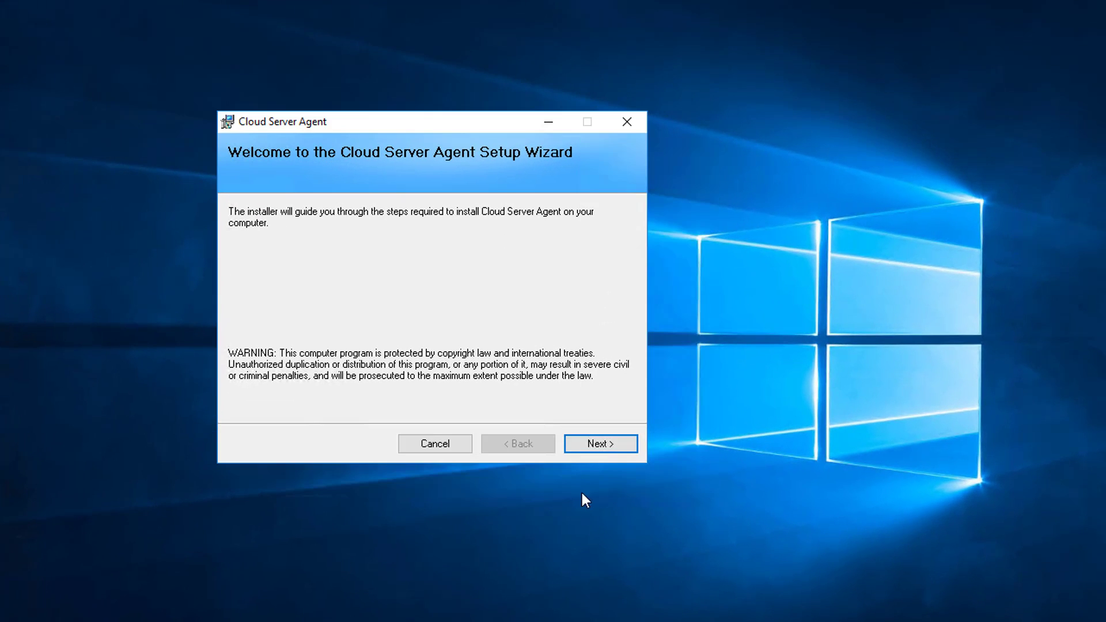
pyautogui.click(603, 445)
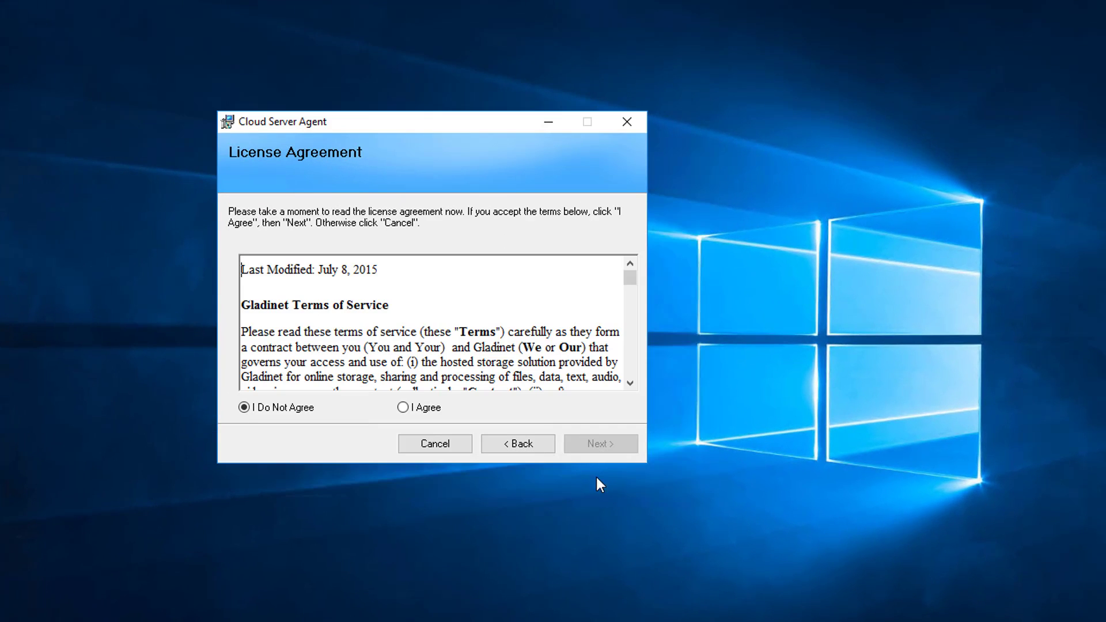
pyautogui.click(403, 408)
pyautogui.click(602, 445)
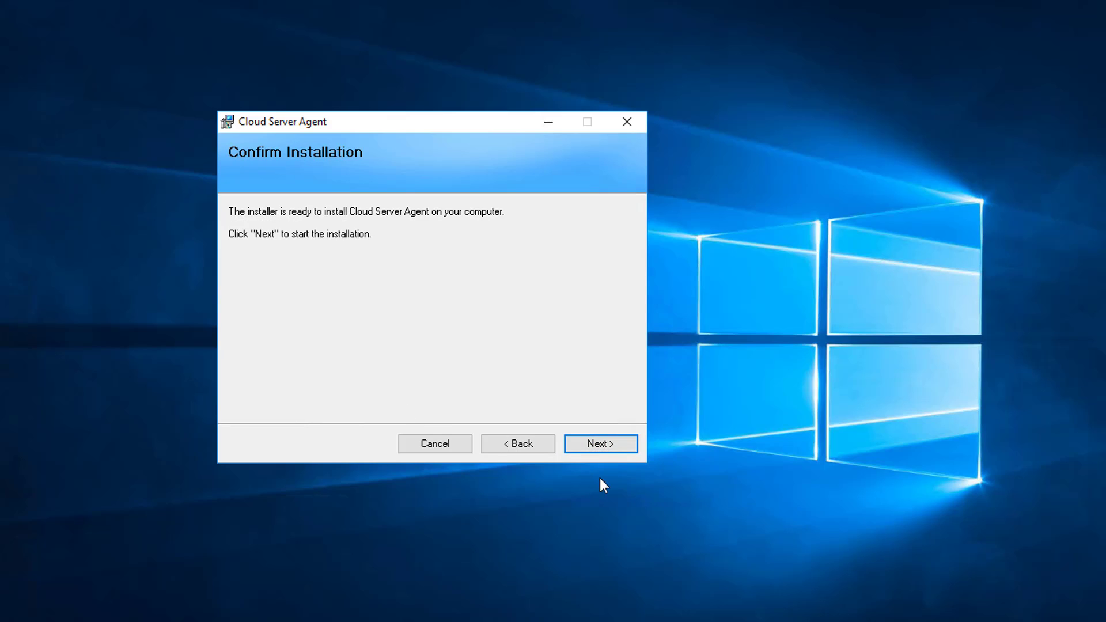
pyautogui.click(602, 445)
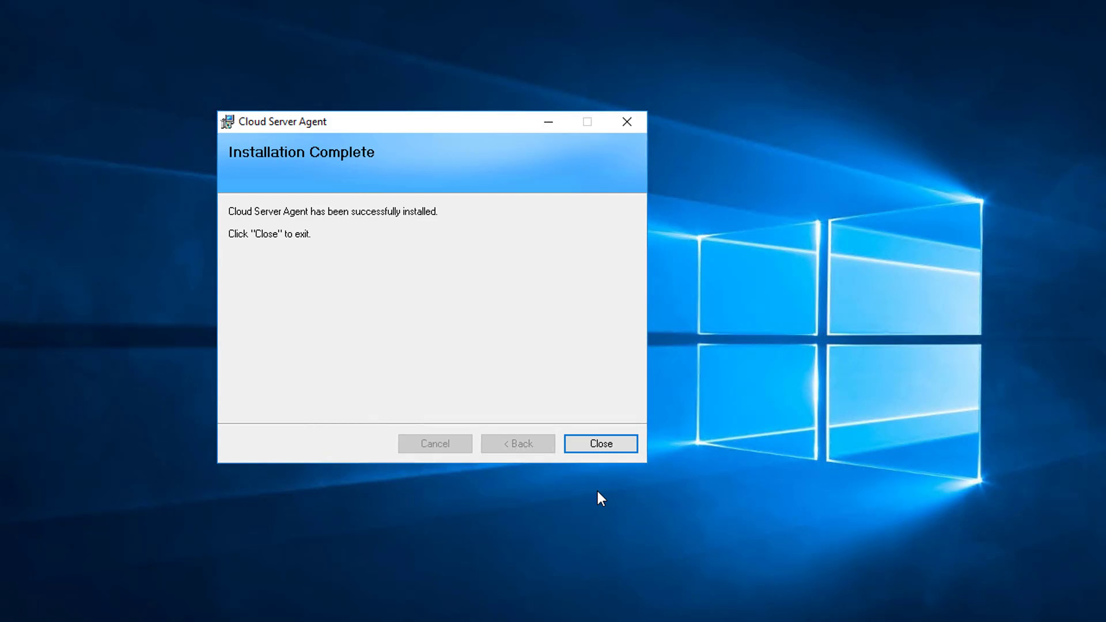
pyautogui.click(600, 445)
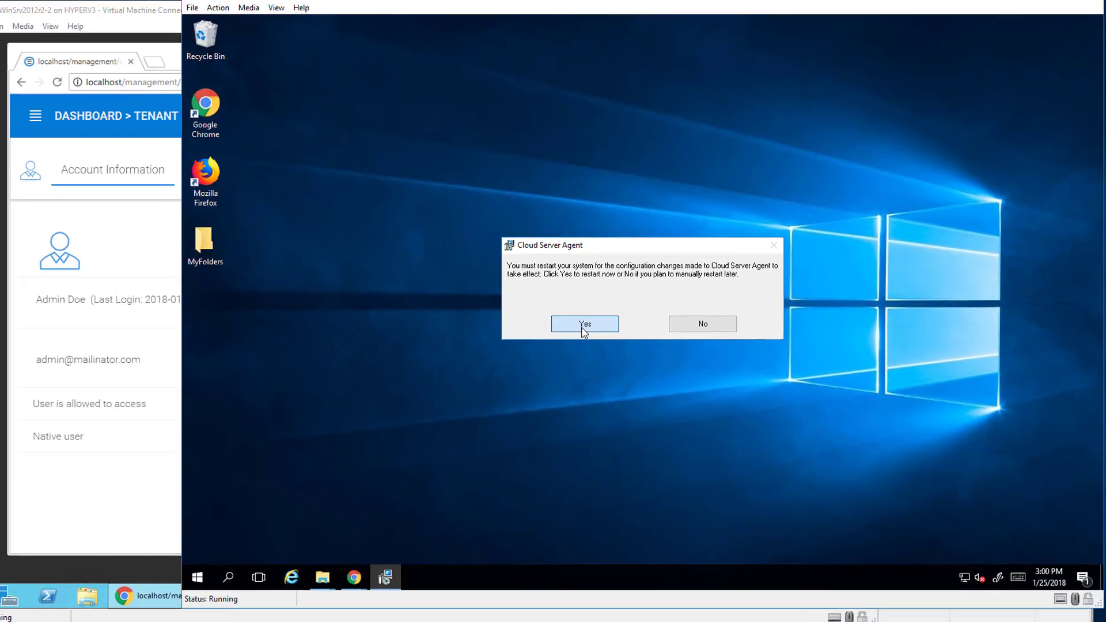
pyautogui.click(584, 326)
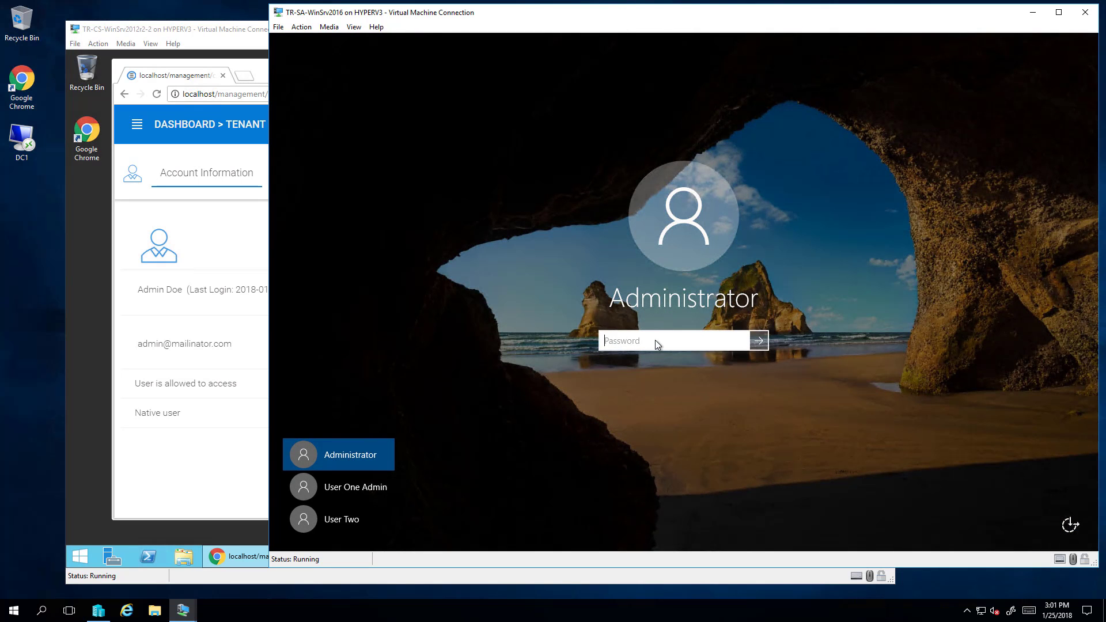
# Sign back in as Administrator and launch the Cloud Server Agent Management Console from the Start menu.
pyautogui.write('***')
pyautogui.press('Return')
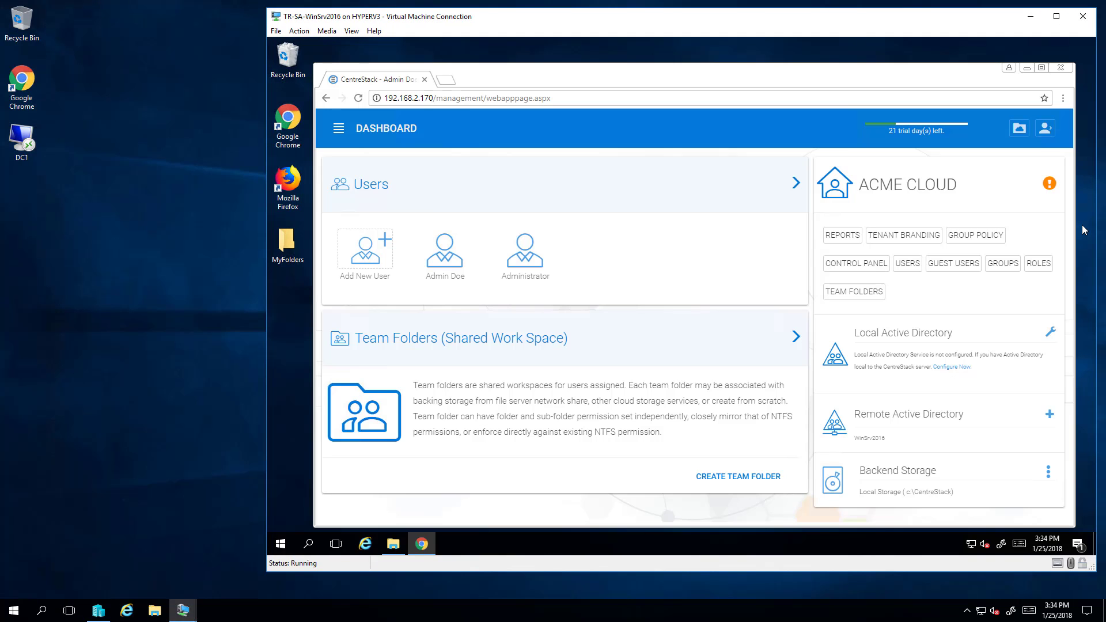
pyautogui.click(1027, 68)
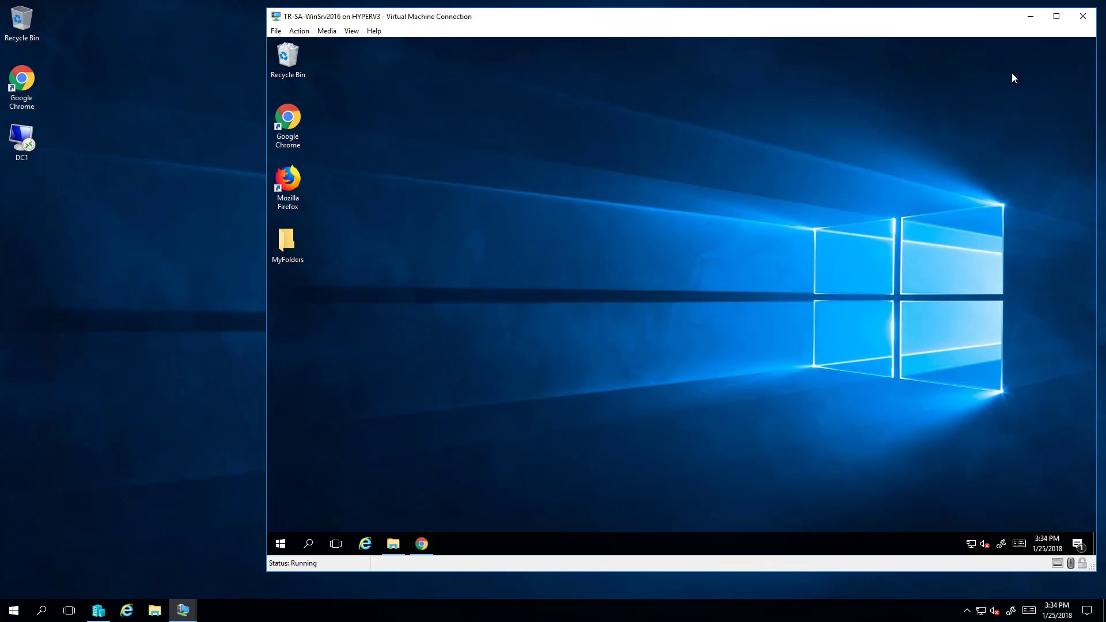
pyautogui.click(284, 546)
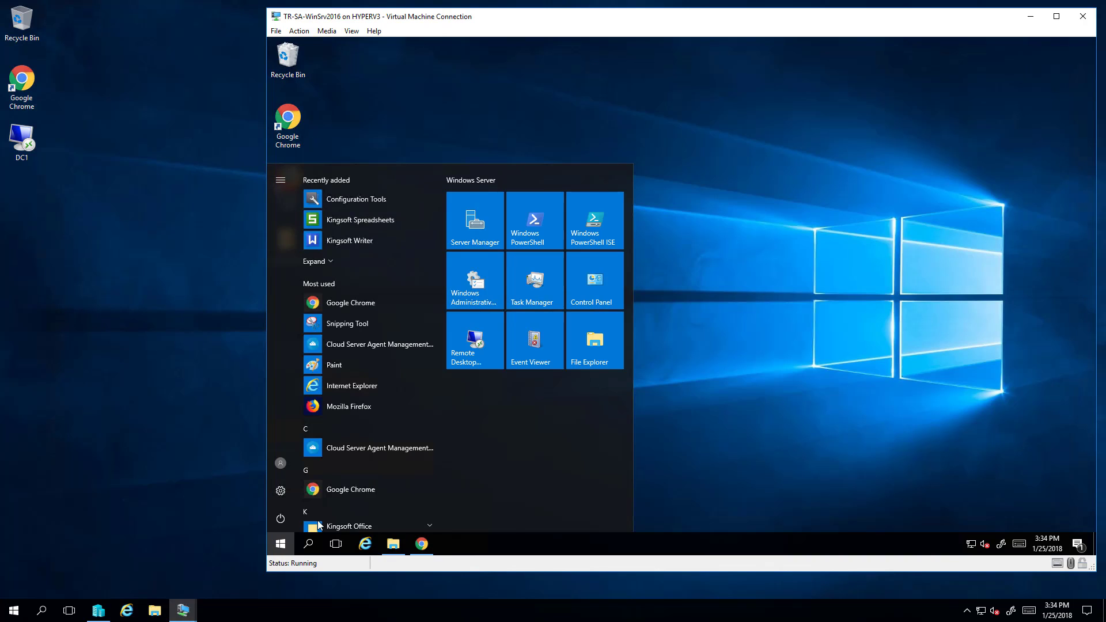
pyautogui.click(378, 448)
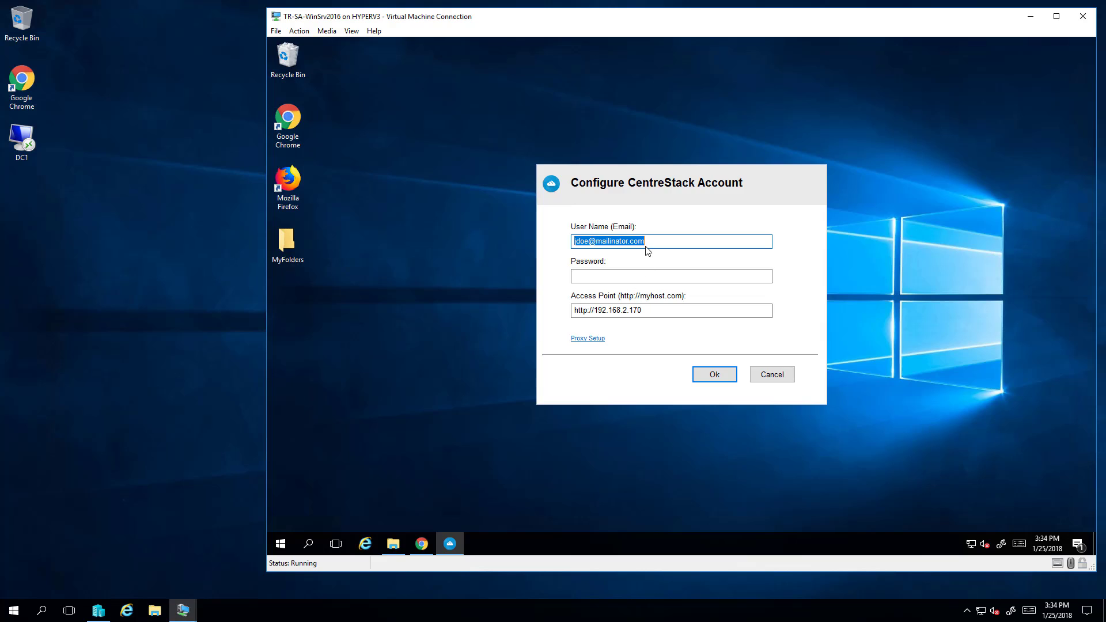
pyautogui.click(657, 242)
pyautogui.moveTo(657, 242); pyautogui.dragTo(513, 240)
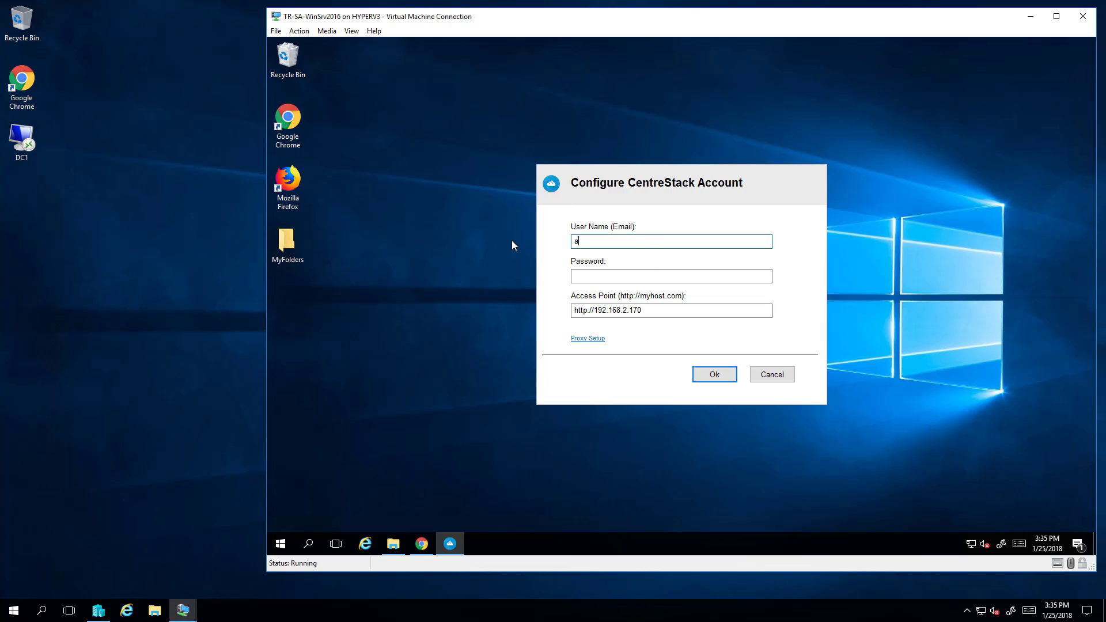
pyautogui.press('Tab')
pyautogui.write('•••••')
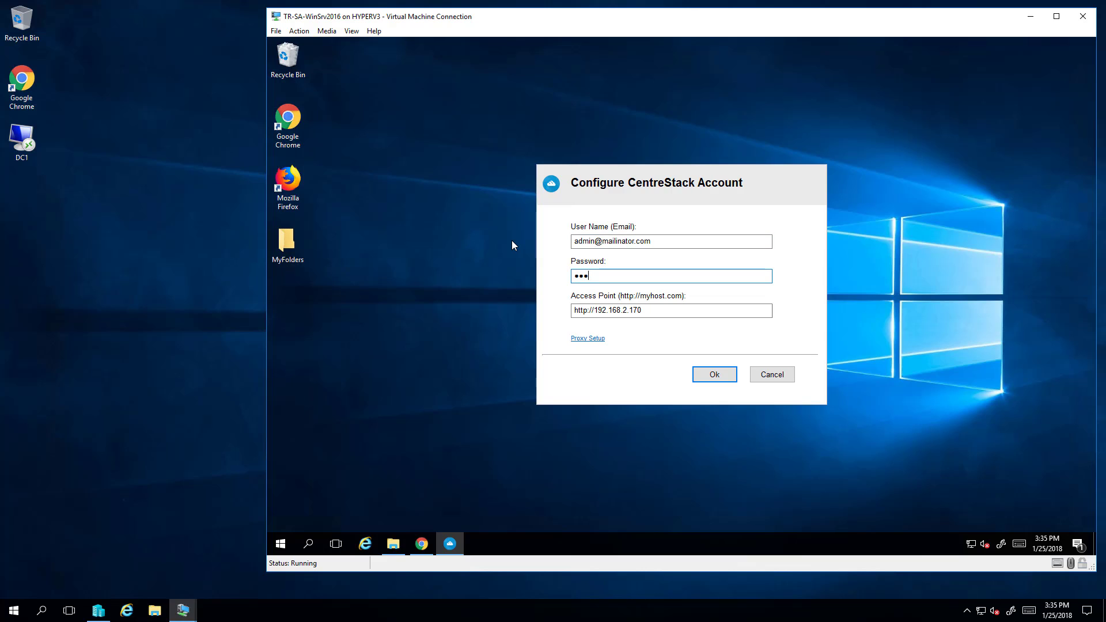
pyautogui.write('••')
pyautogui.press('Return')
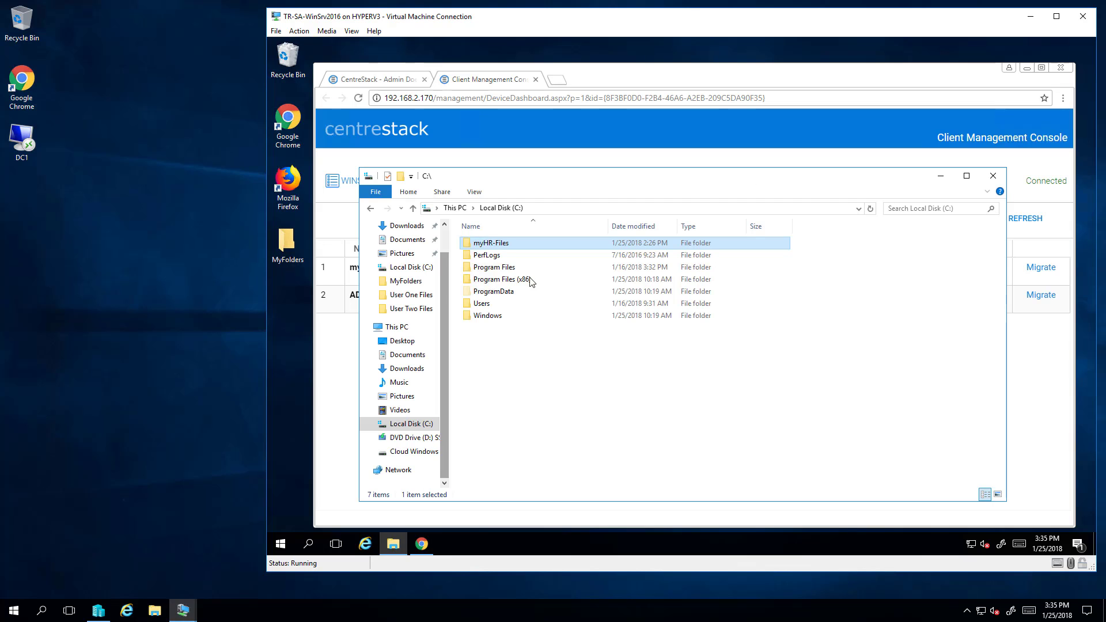
# Check the myHR-Files folder's sharing permissions without changes, then open the folder.
pyautogui.rightClick(504, 249)
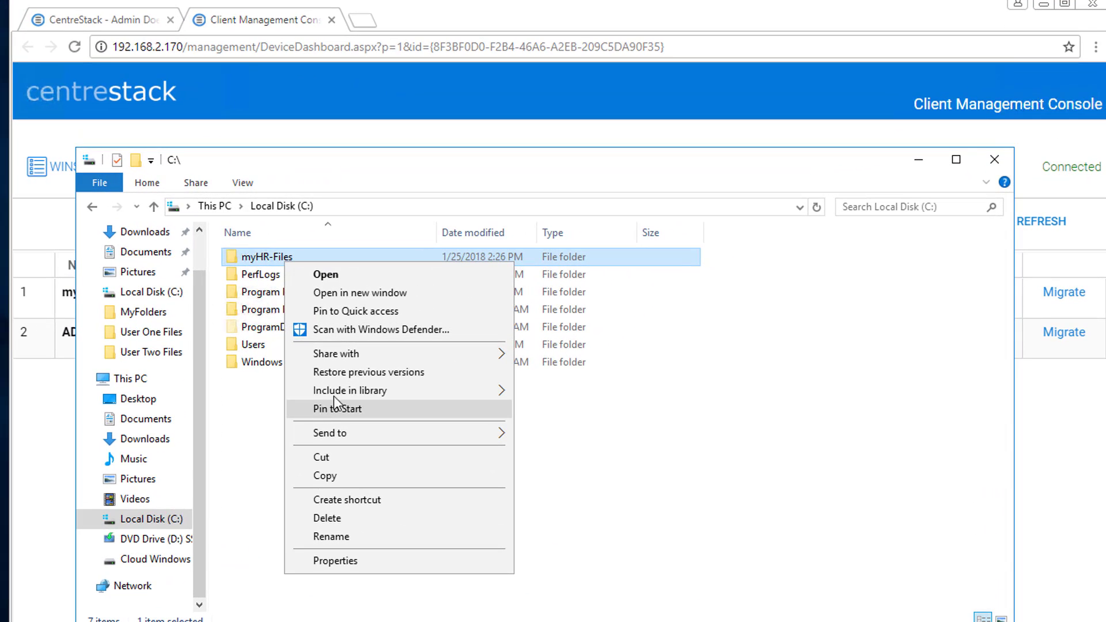
pyautogui.moveTo(364, 358)
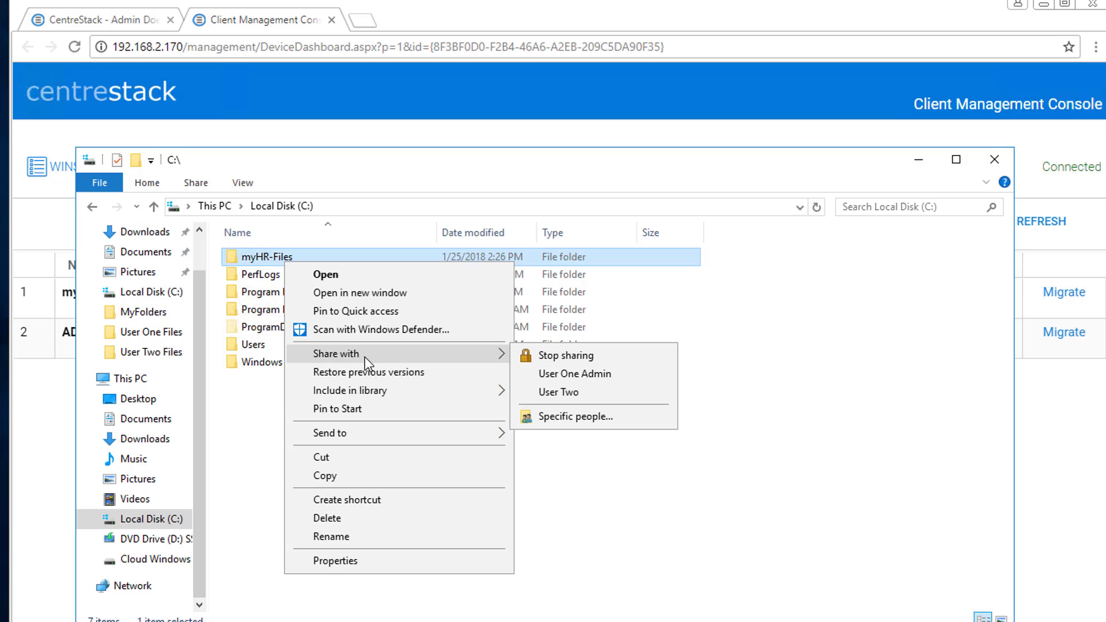
pyautogui.click(576, 417)
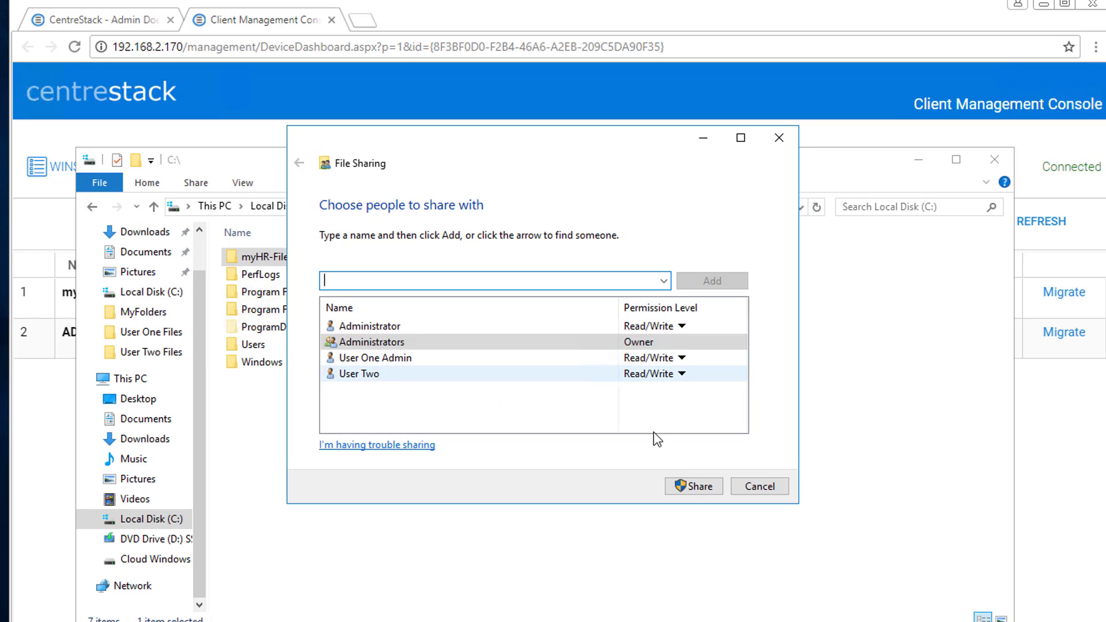
pyautogui.click(760, 488)
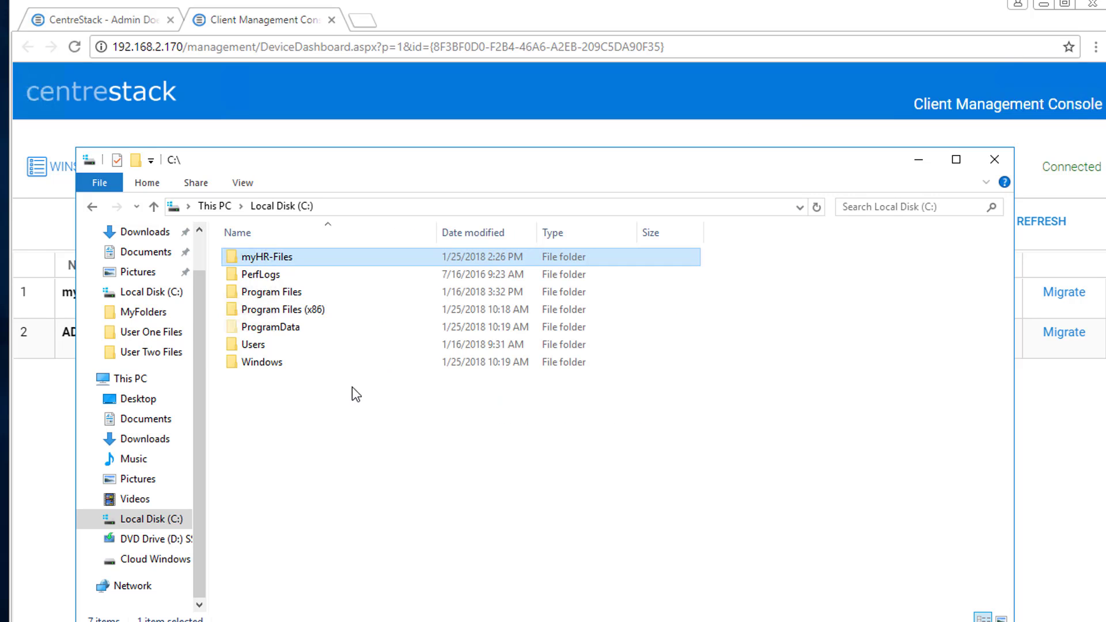
pyautogui.doubleClick(300, 256)
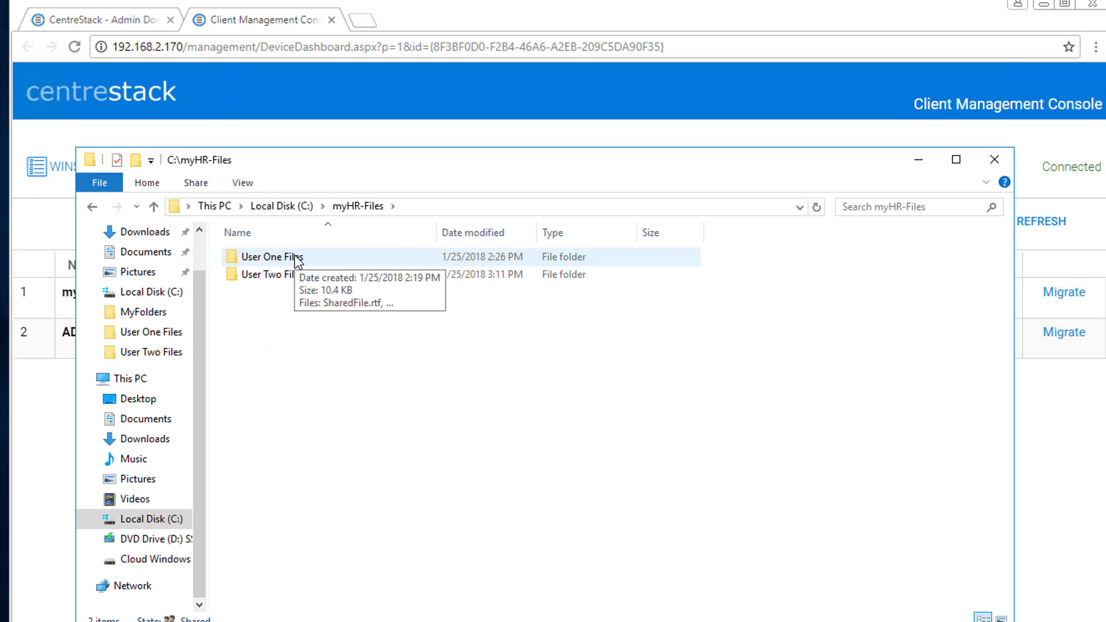
# Review the sharing permissions on User One Files without changing them.
pyautogui.rightClick(294, 254)
pyautogui.moveTo(382, 347)
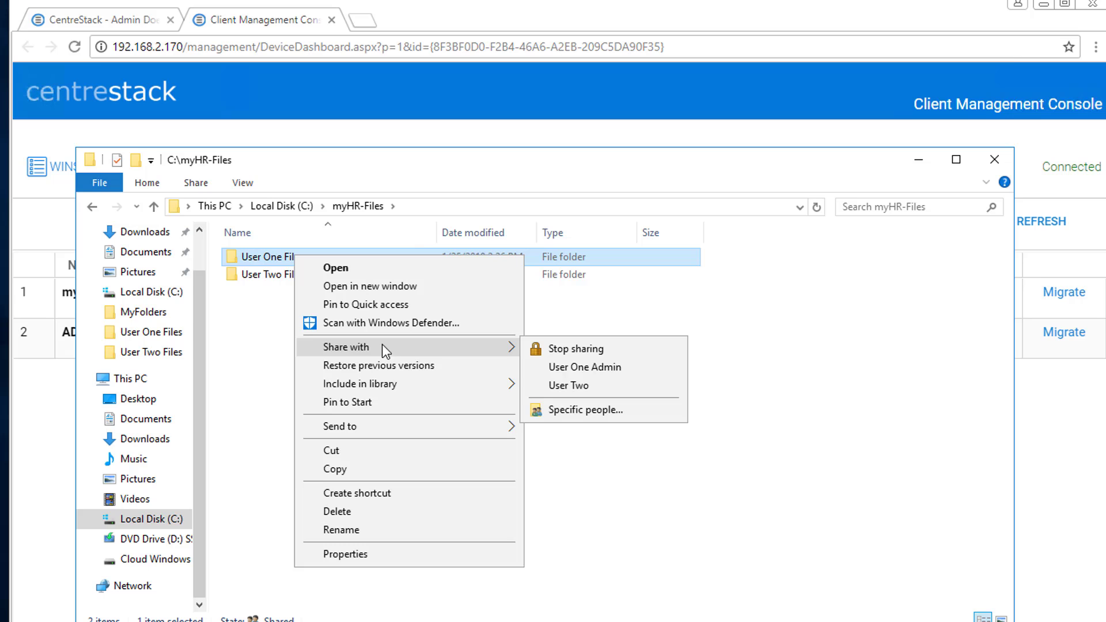
pyautogui.click(566, 412)
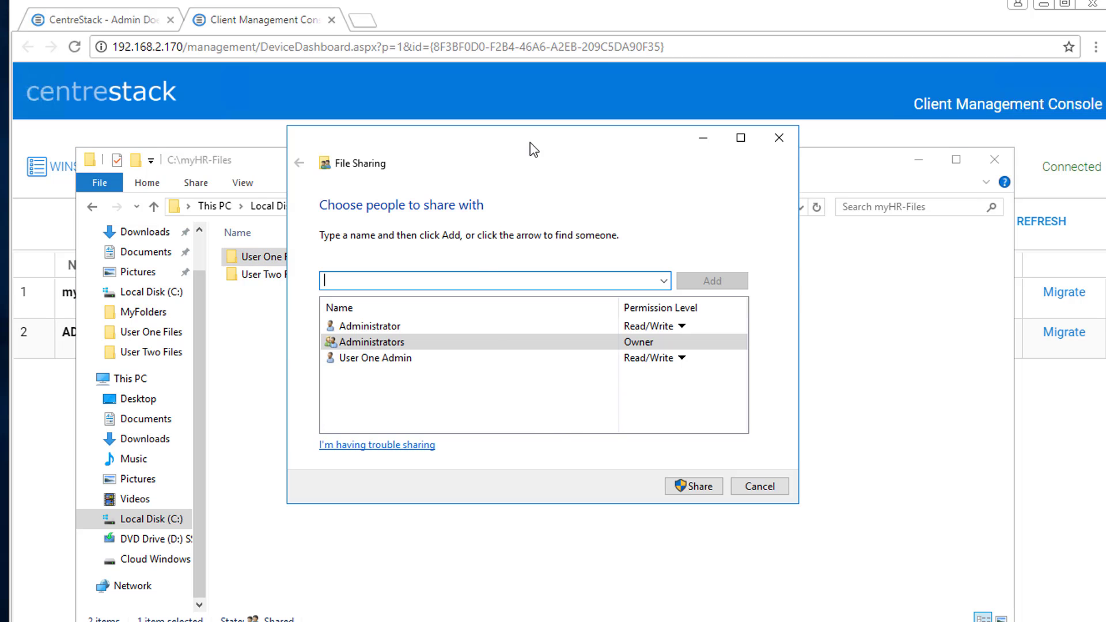
pyautogui.moveTo(530, 148); pyautogui.dragTo(647, 154)
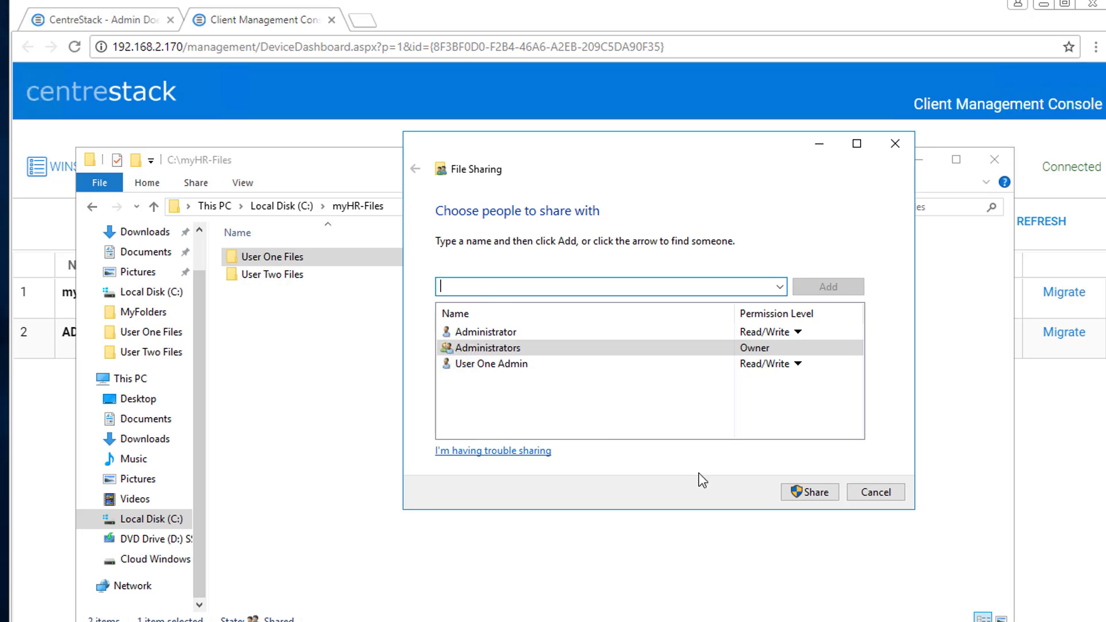
pyautogui.click(871, 493)
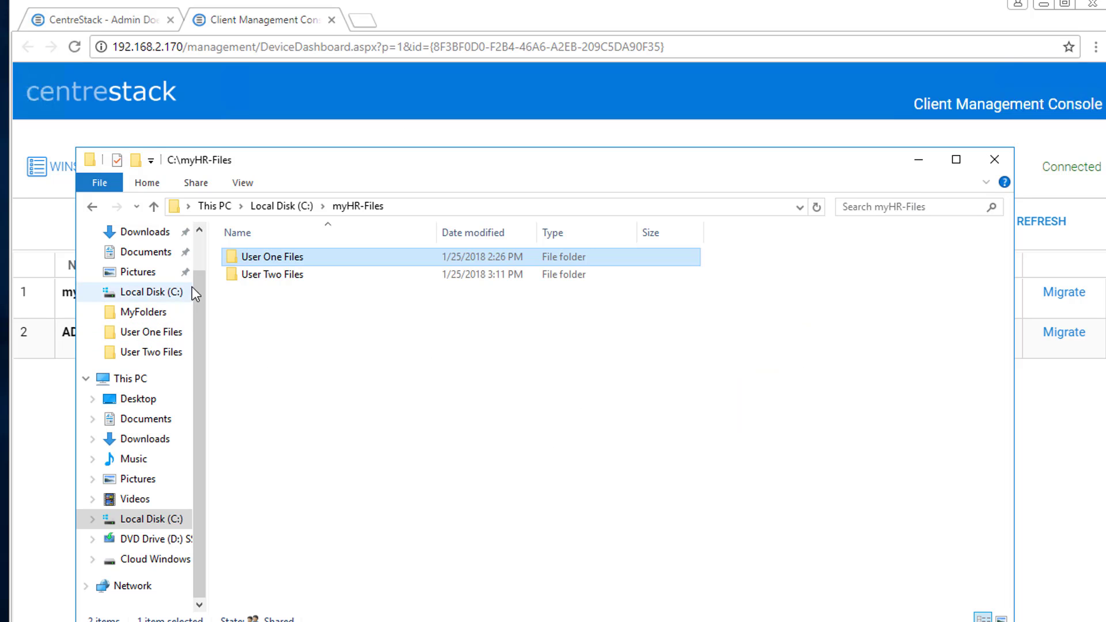
# Review the sharing permissions on User Two Files, then minimize File Explorer.
pyautogui.click(283, 280)
pyautogui.rightClick(283, 279)
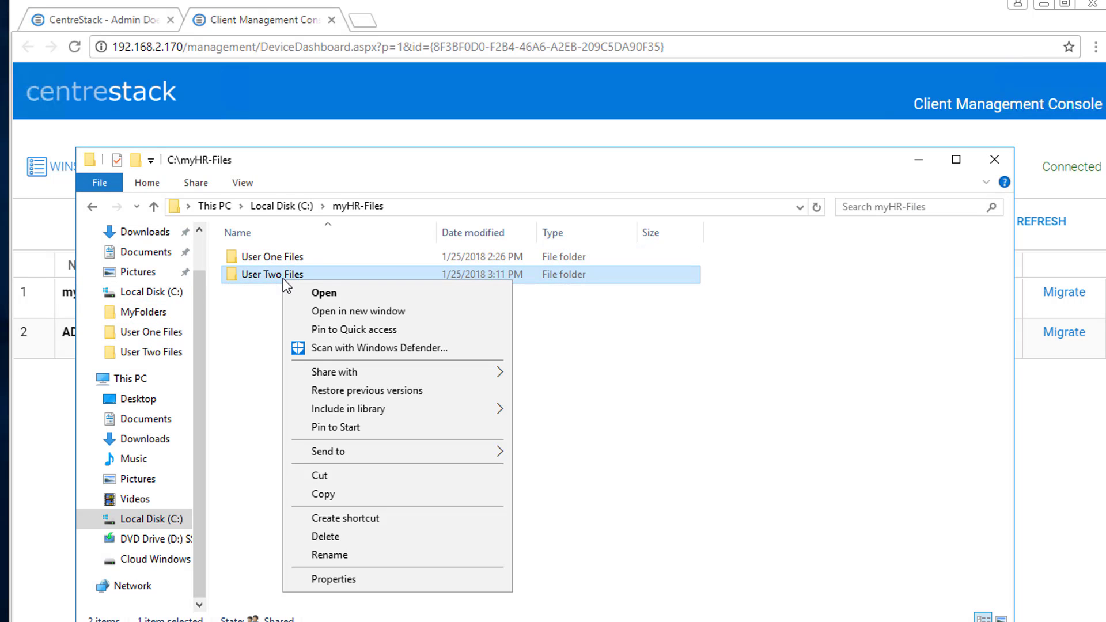
pyautogui.moveTo(387, 371)
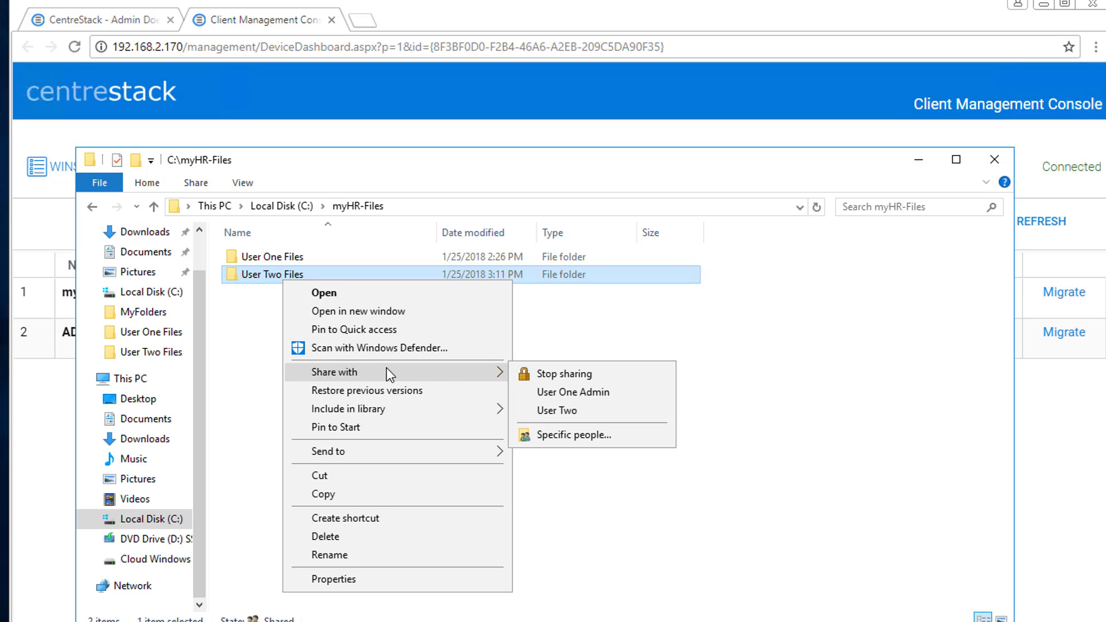
pyautogui.click(573, 434)
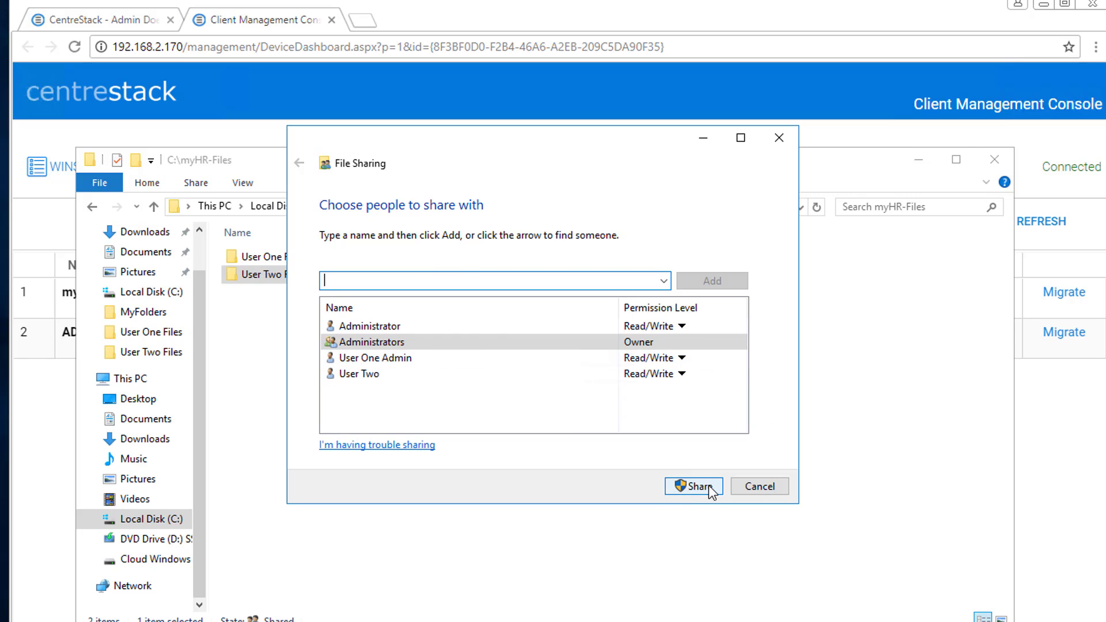
pyautogui.click(758, 488)
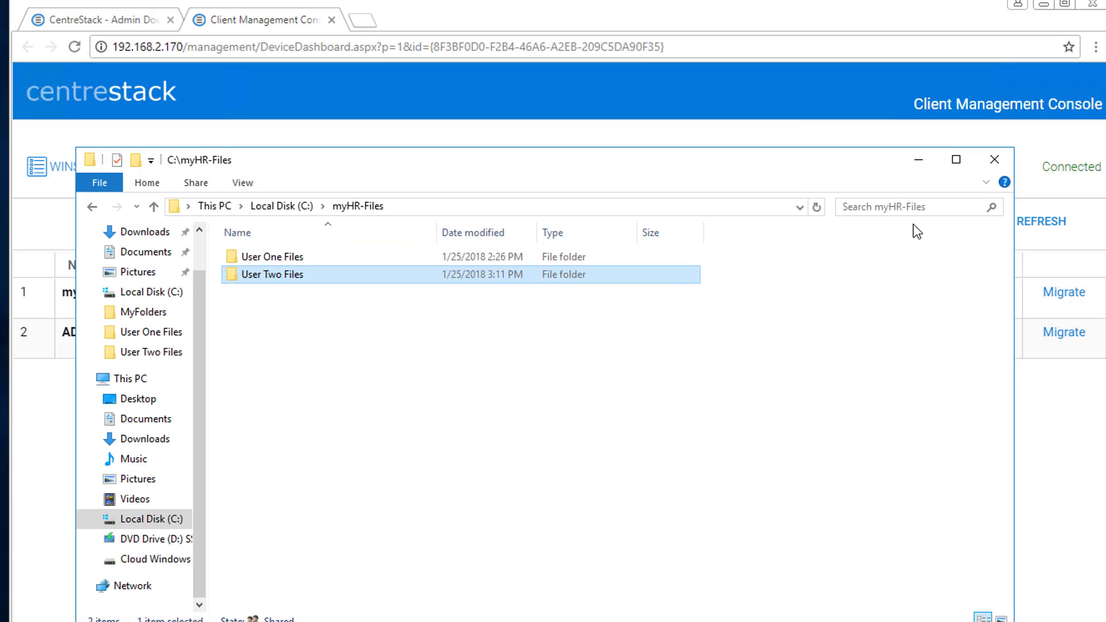
pyautogui.click(918, 161)
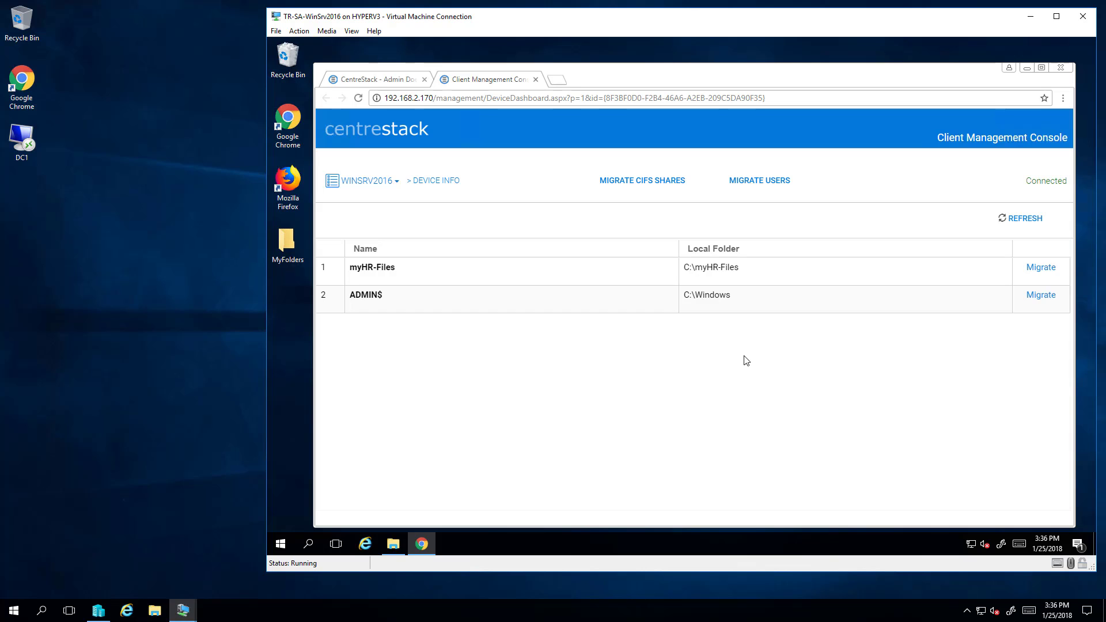
# Migrate the myHR-Files share with two-way sync and its permissions, then close the management console.
pyautogui.click(1041, 269)
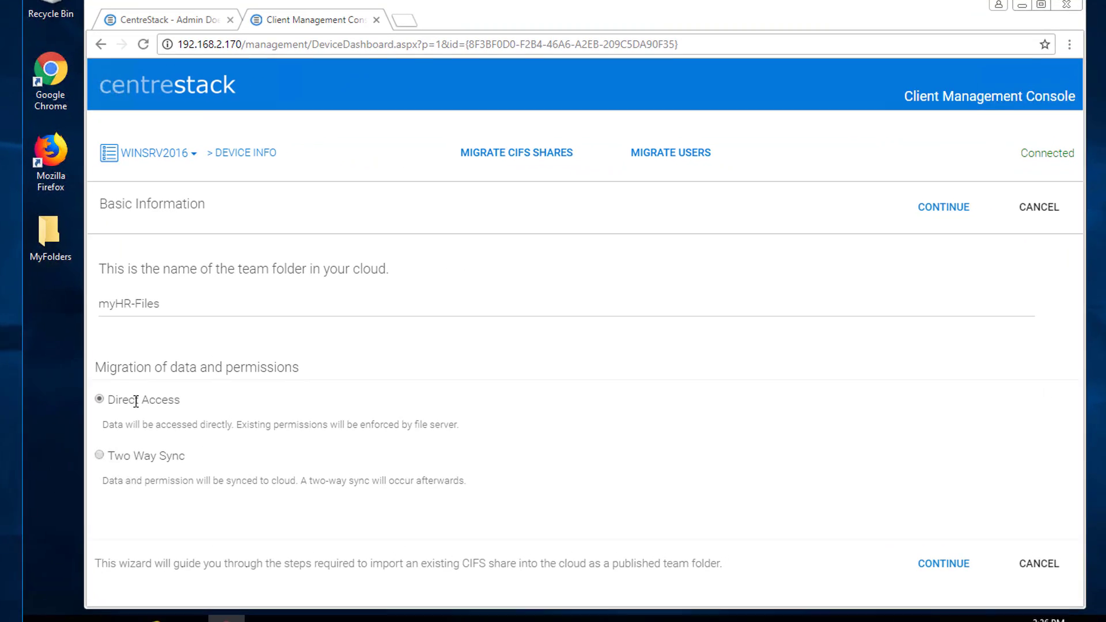
pyautogui.click(71, 461)
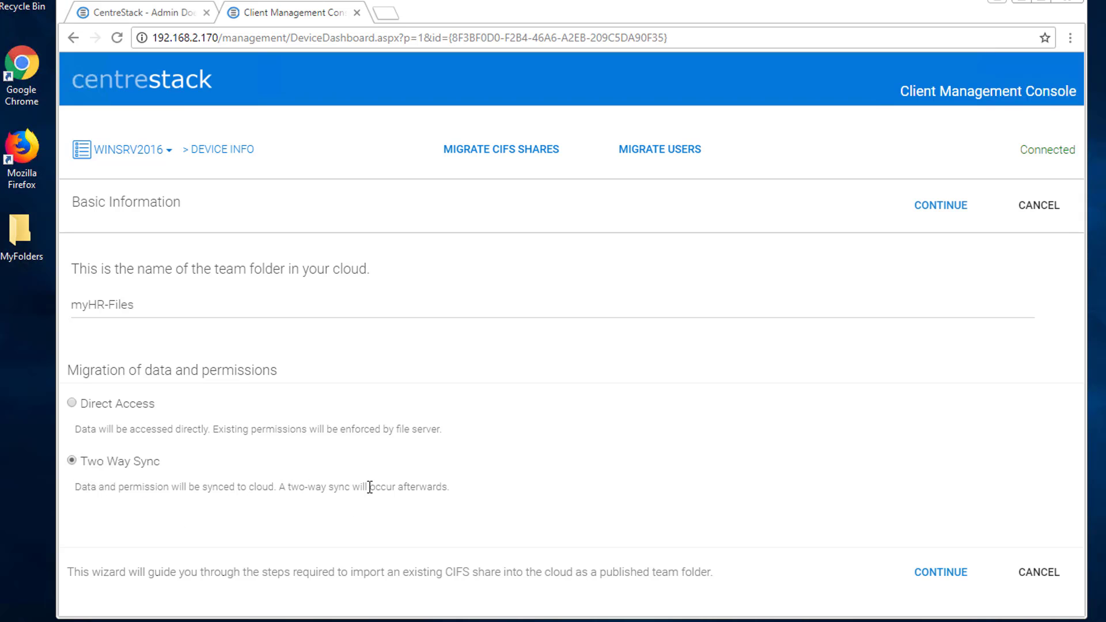
pyautogui.click(947, 573)
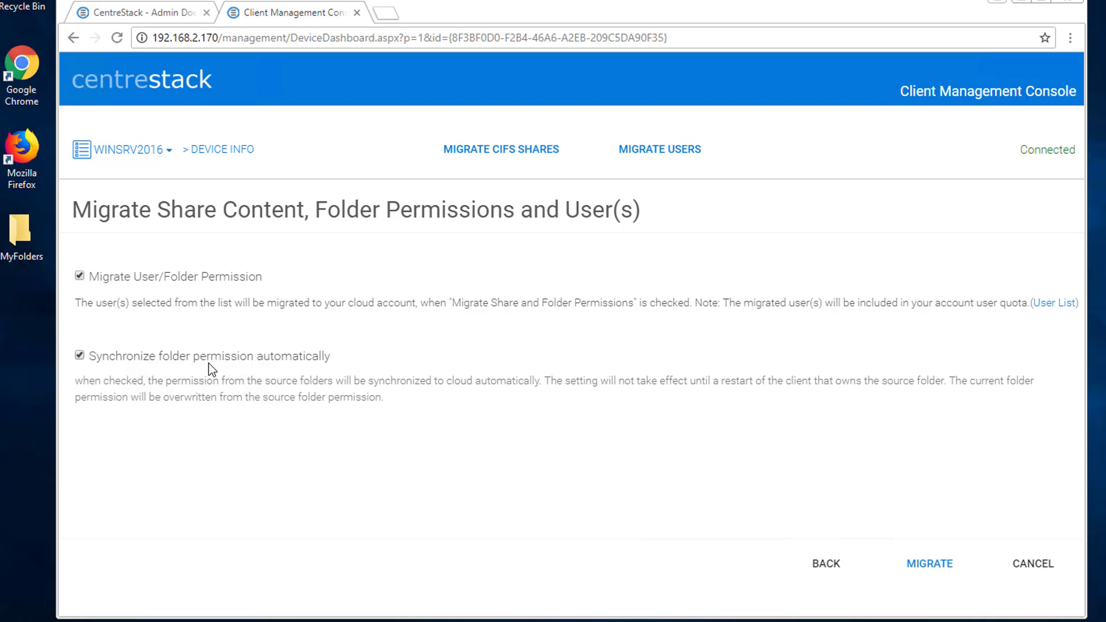
pyautogui.click(930, 565)
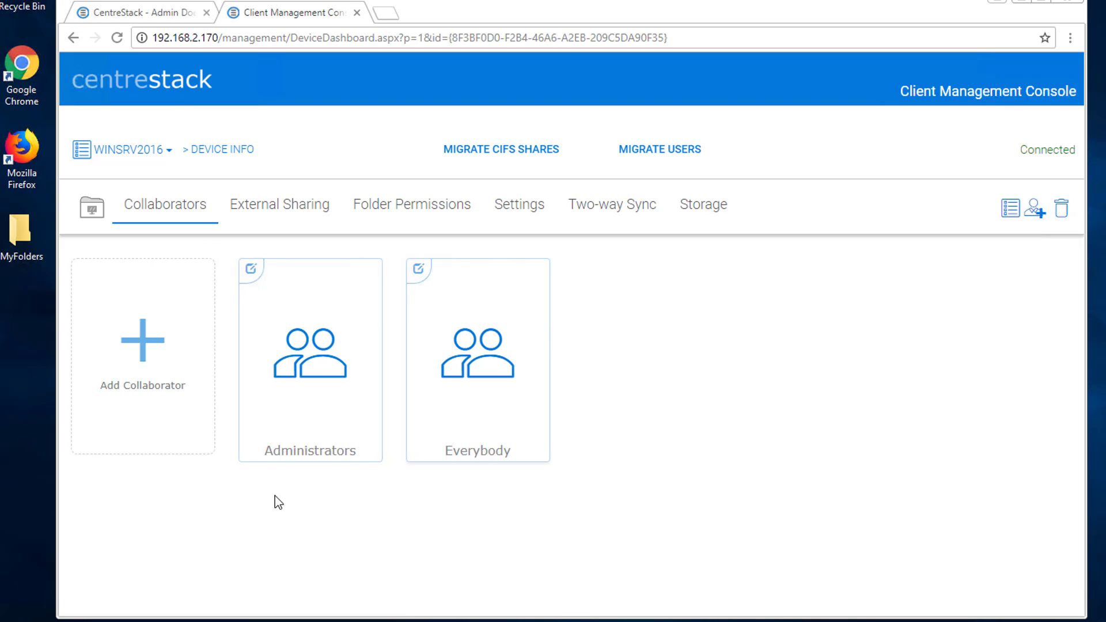
pyautogui.click(358, 12)
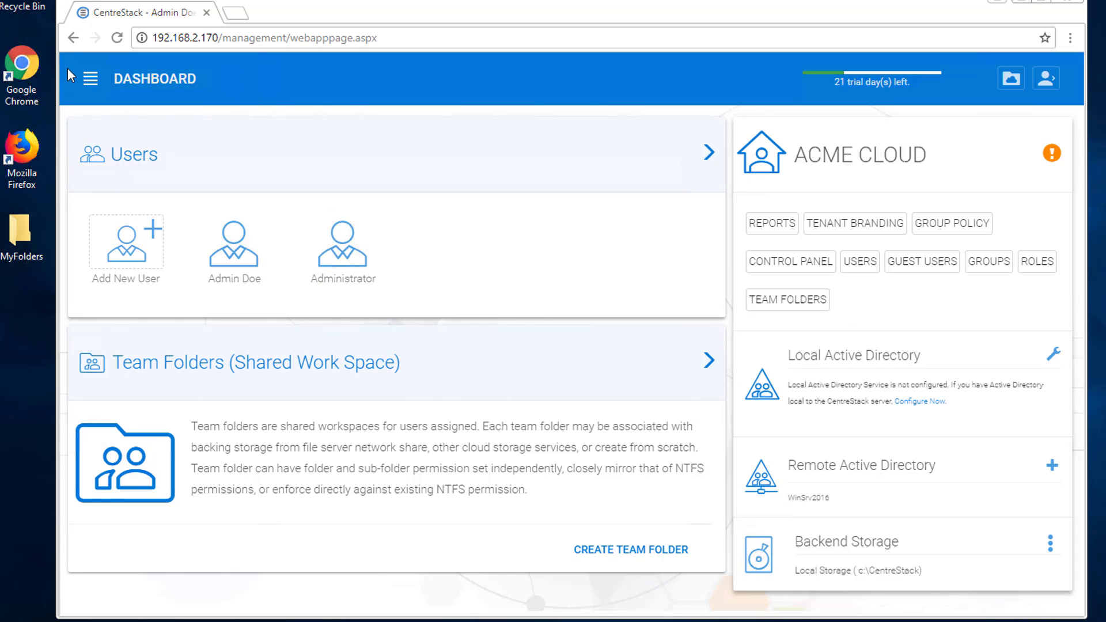
# Reload the dashboard and confirm myHR-Files and its two user folders in My Files.
pyautogui.click(117, 38)
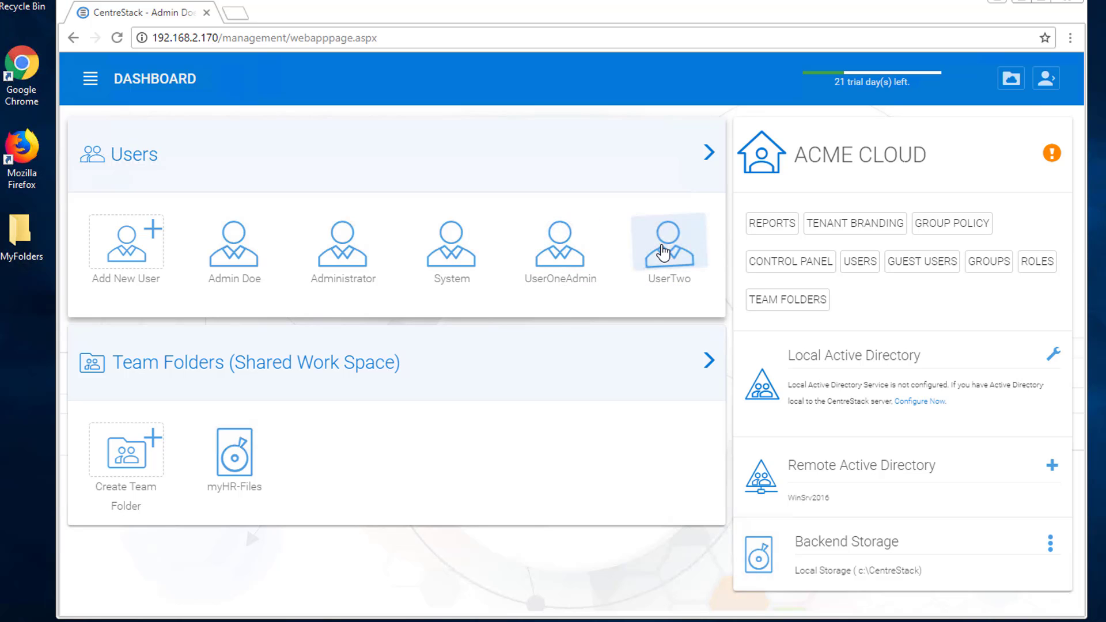
pyautogui.click(1011, 80)
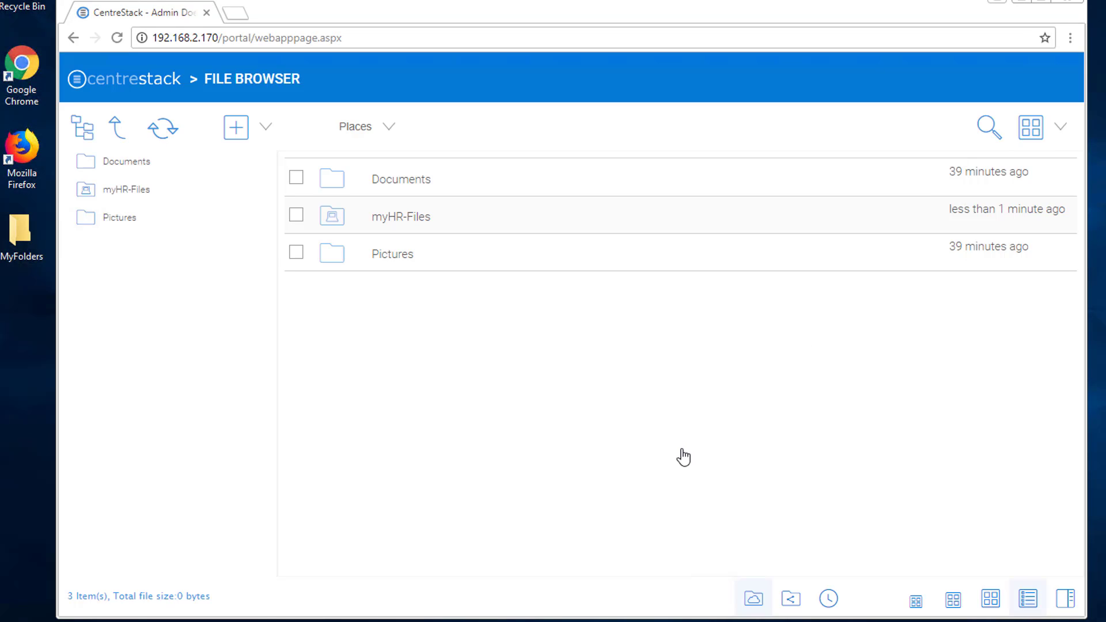
pyautogui.click(410, 226)
pyautogui.rightClick(409, 223)
pyautogui.click(355, 367)
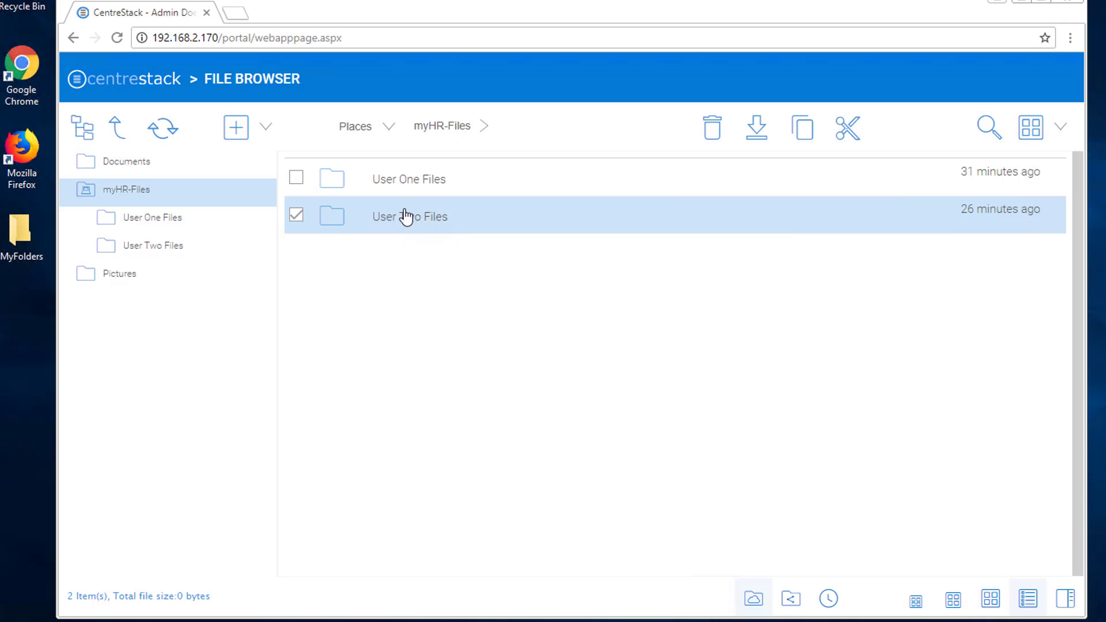
# Return to the dashboard and log the admin out of CentreStack.
pyautogui.moveTo(869, 207)
pyautogui.hotkey('alt', 'Left')
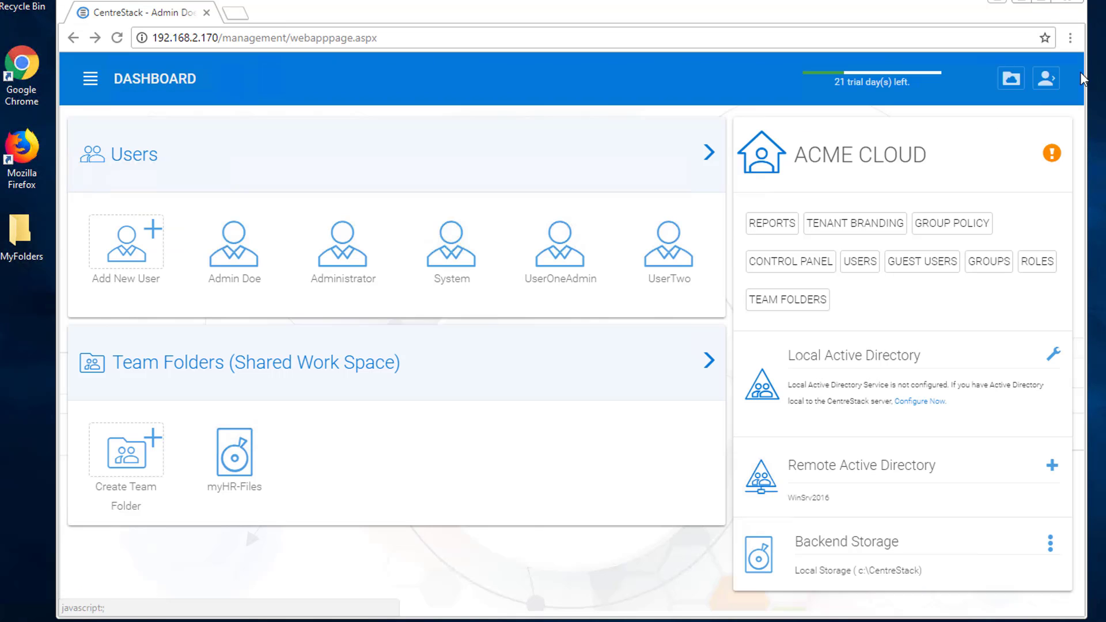
pyautogui.click(1046, 79)
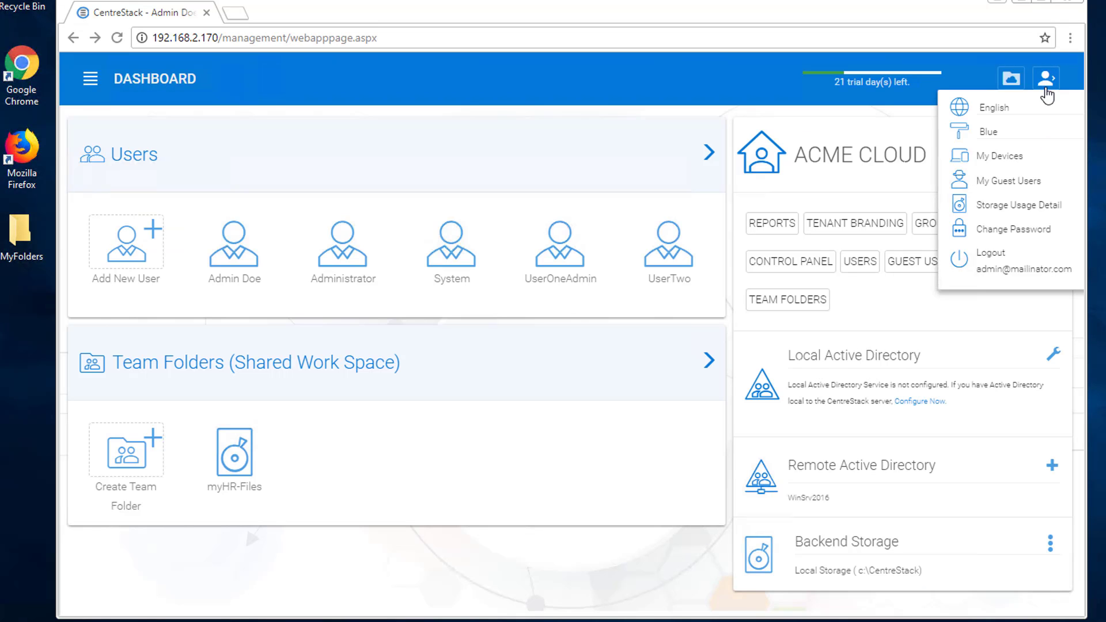
pyautogui.click(999, 269)
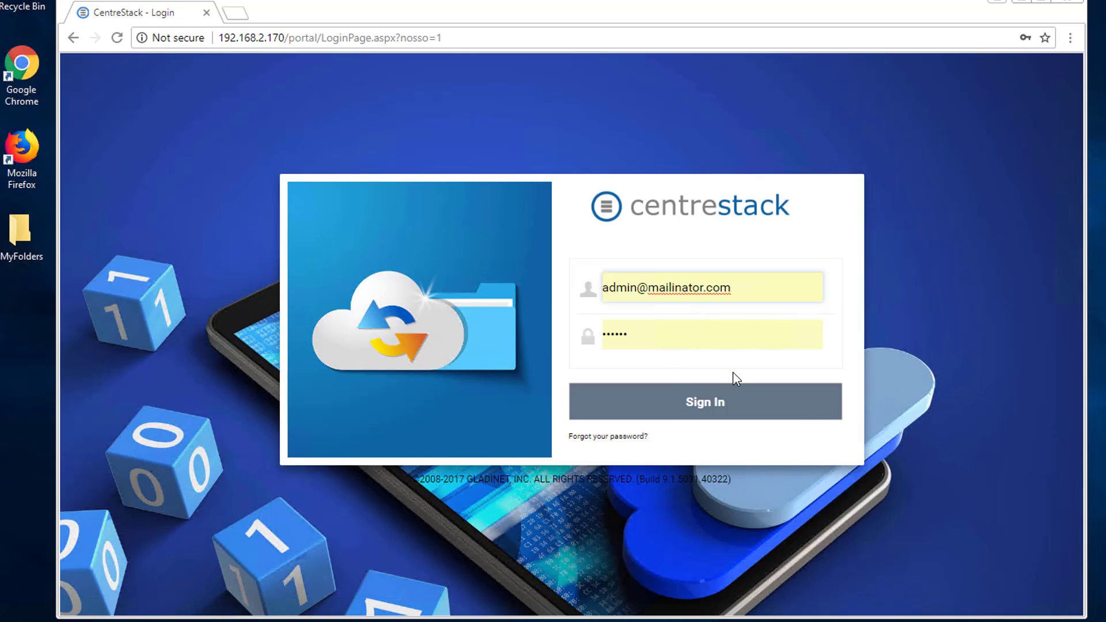
# Sign in with the migrated domain admin's saved login and open myHR-Files > User Two Files.
pyautogui.moveTo(747, 292); pyautogui.dragTo(569, 288)
pyautogui.press('BackSpace')
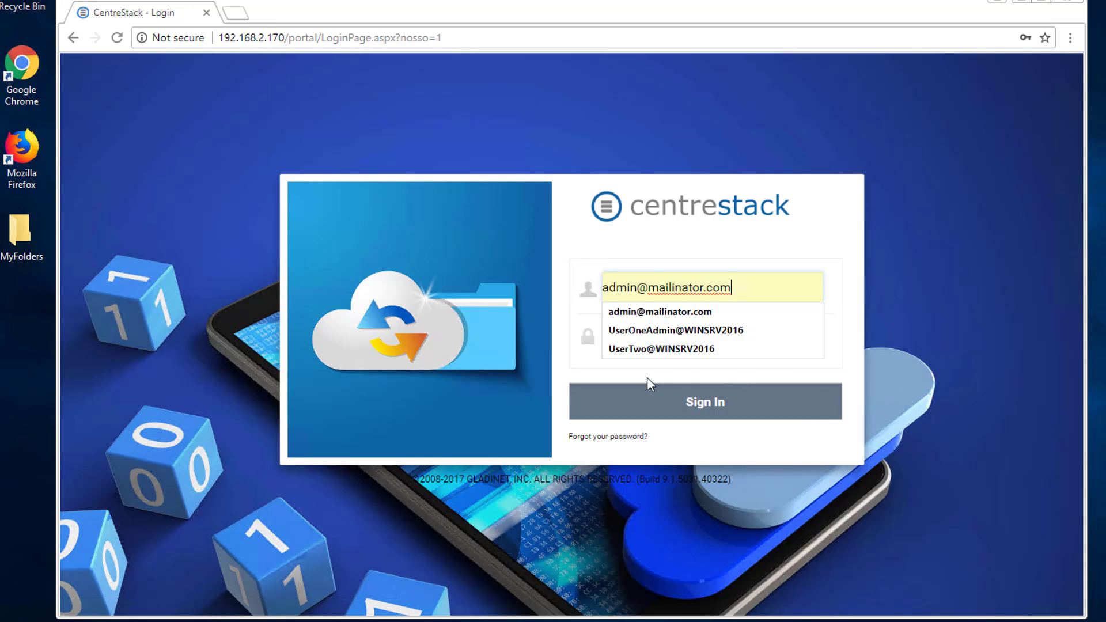
pyautogui.click(667, 331)
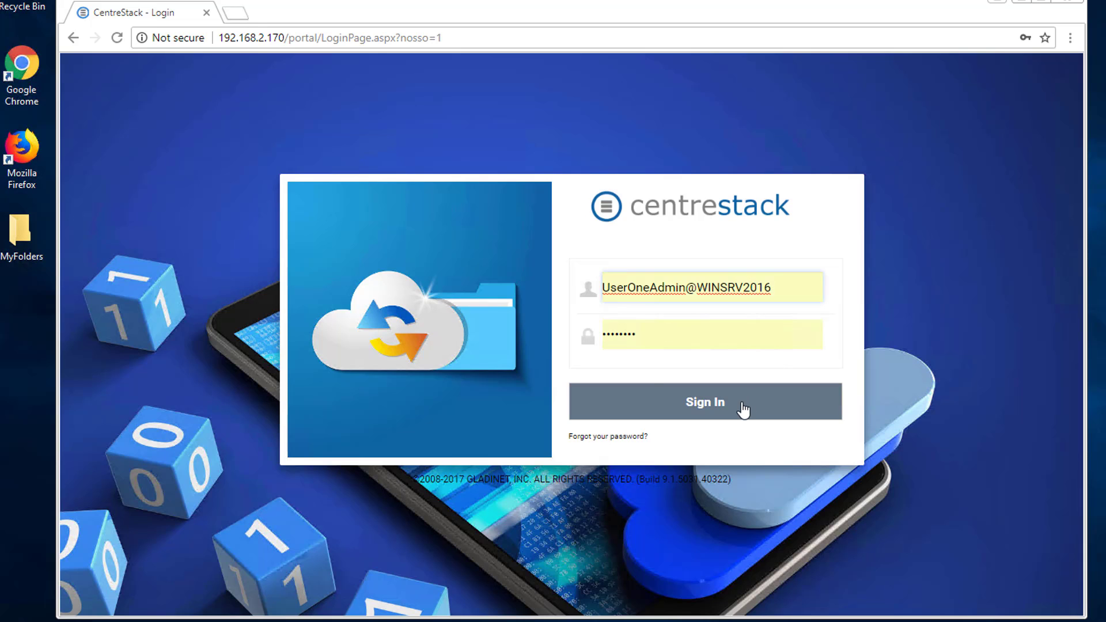
pyautogui.click(700, 407)
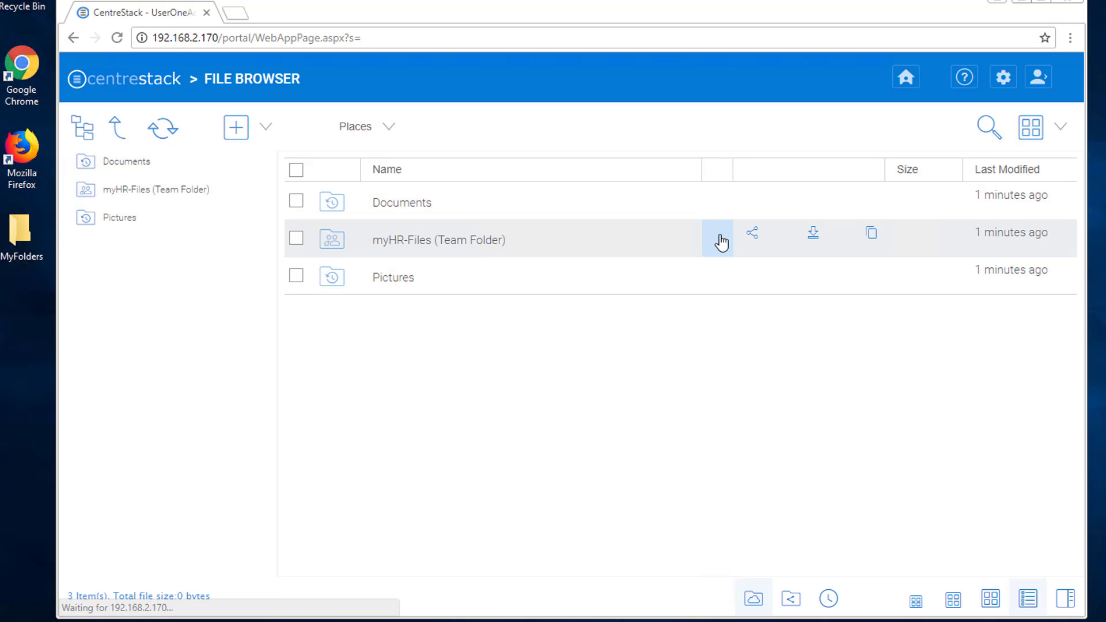
pyautogui.click(421, 240)
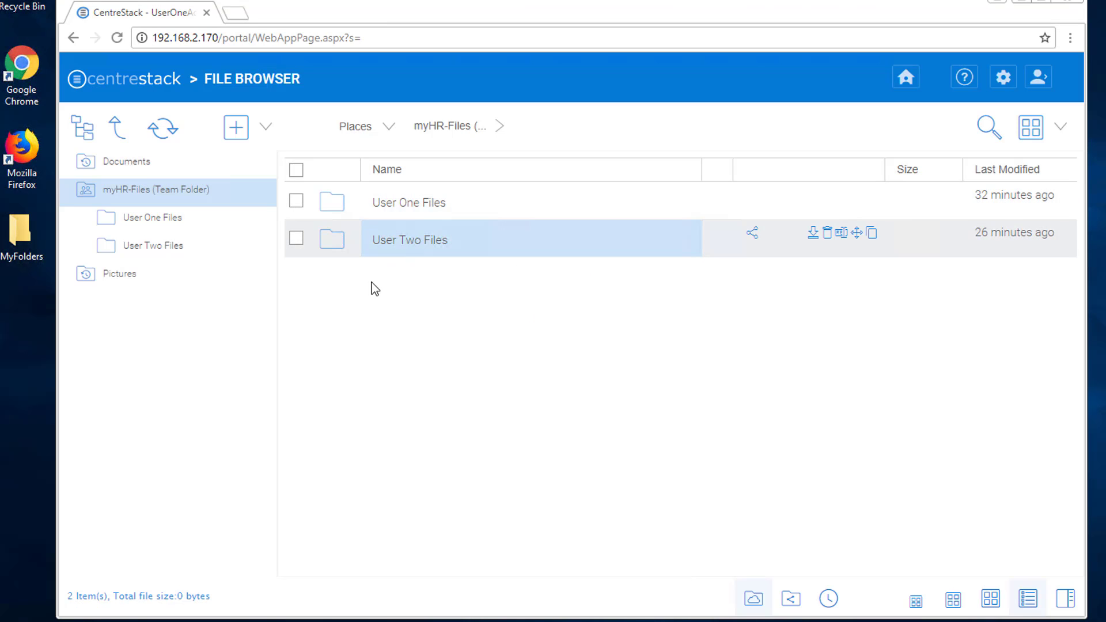
pyautogui.click(396, 241)
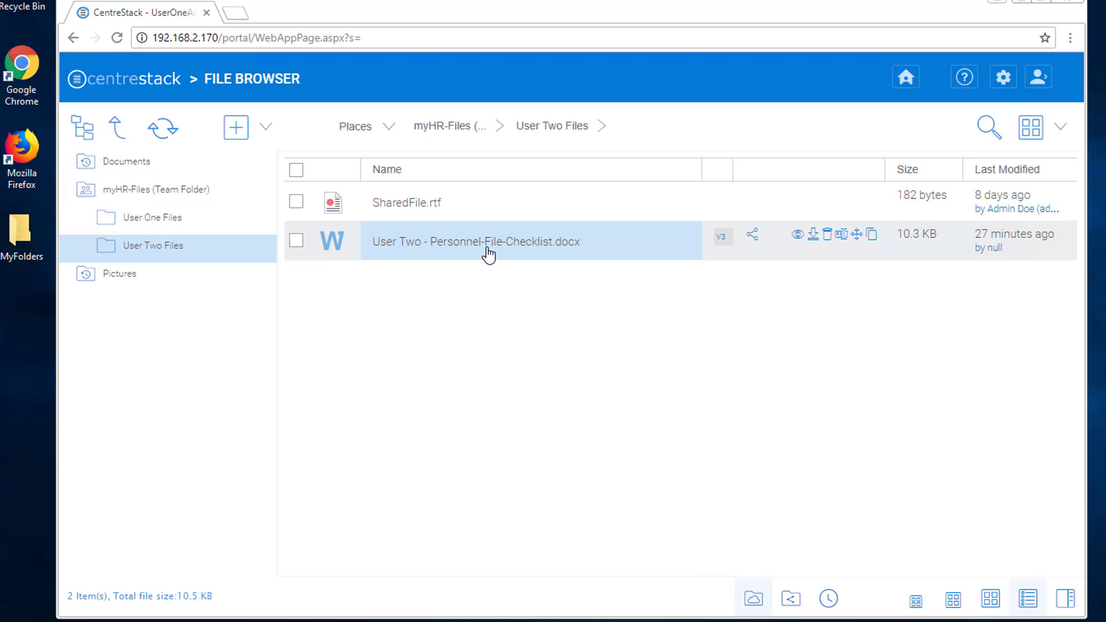
# Download the User Two checklist, delete its 'Edited by UserTwo' line, and save on closing.
pyautogui.click(817, 238)
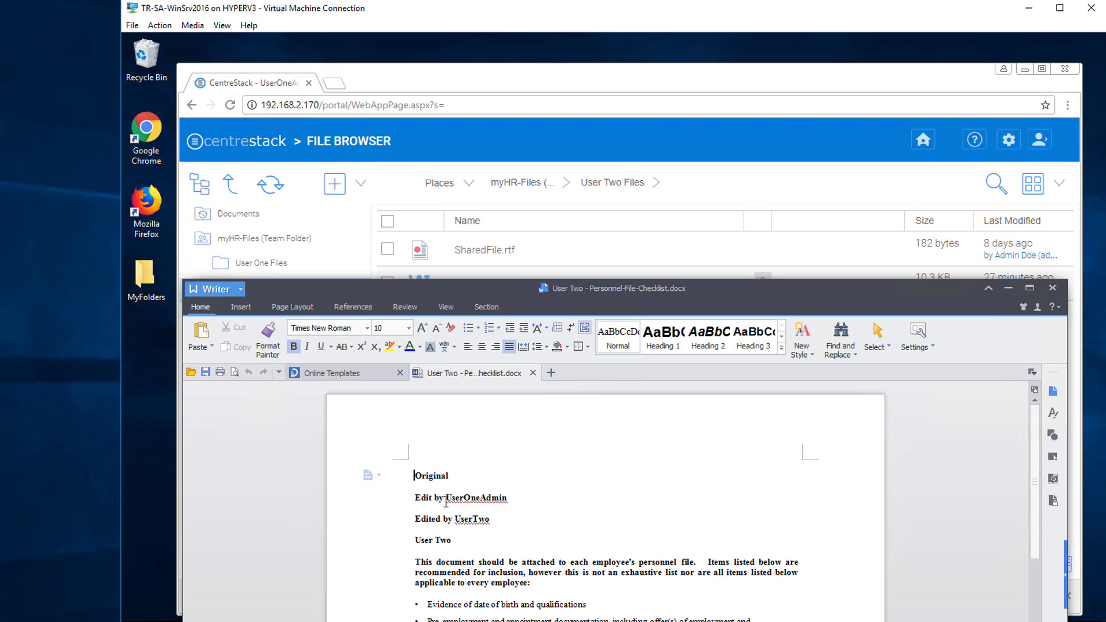
pyautogui.click(402, 523)
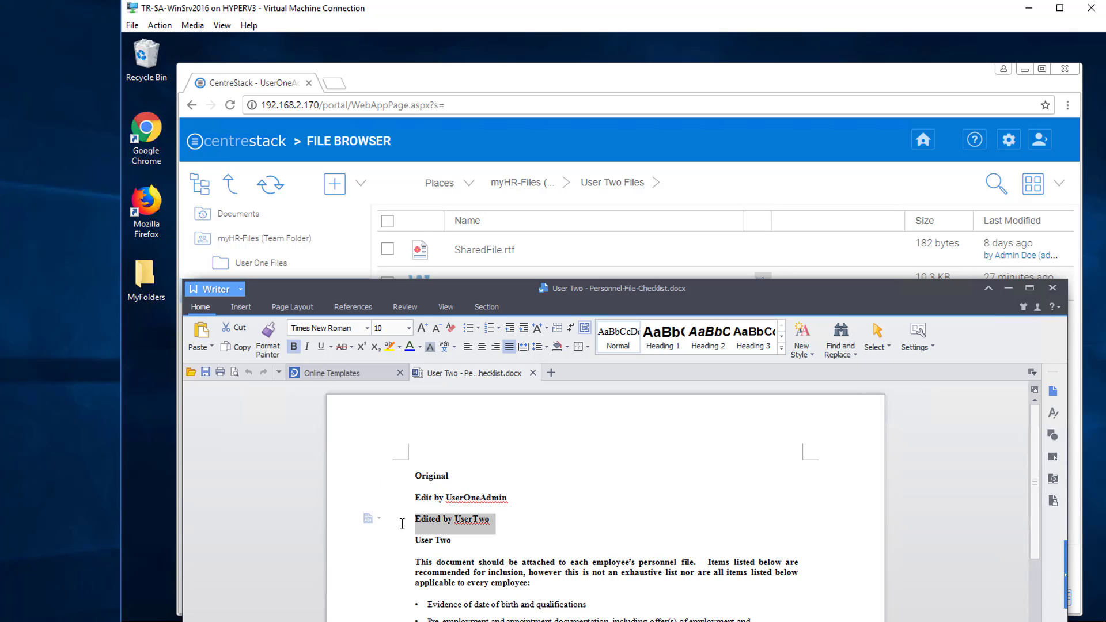
pyautogui.press('Delete')
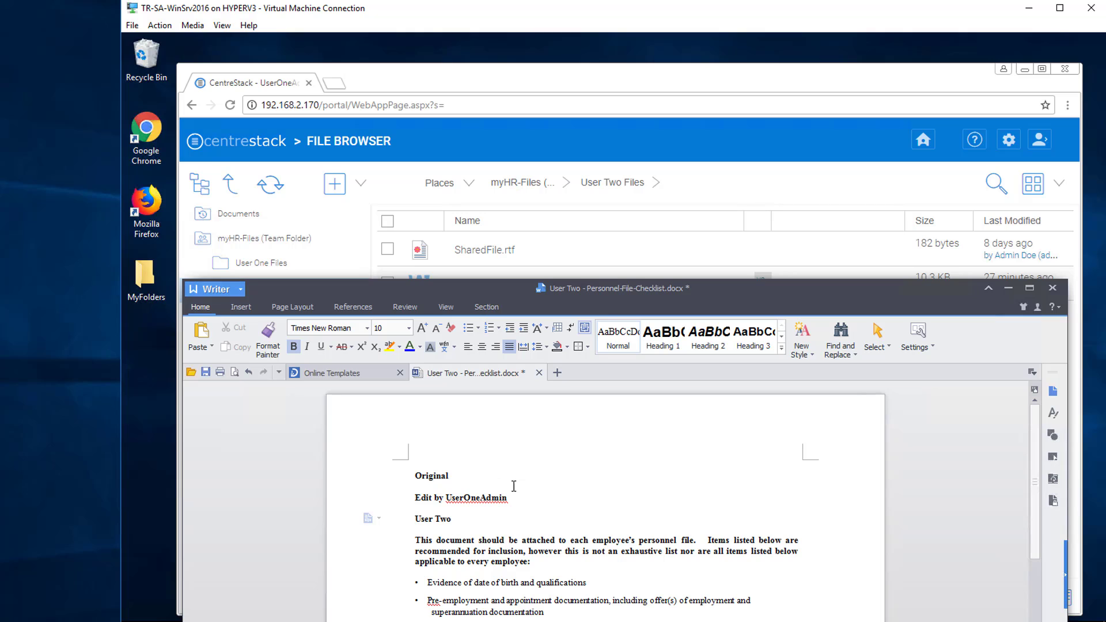
pyautogui.click(1053, 288)
pyautogui.click(646, 545)
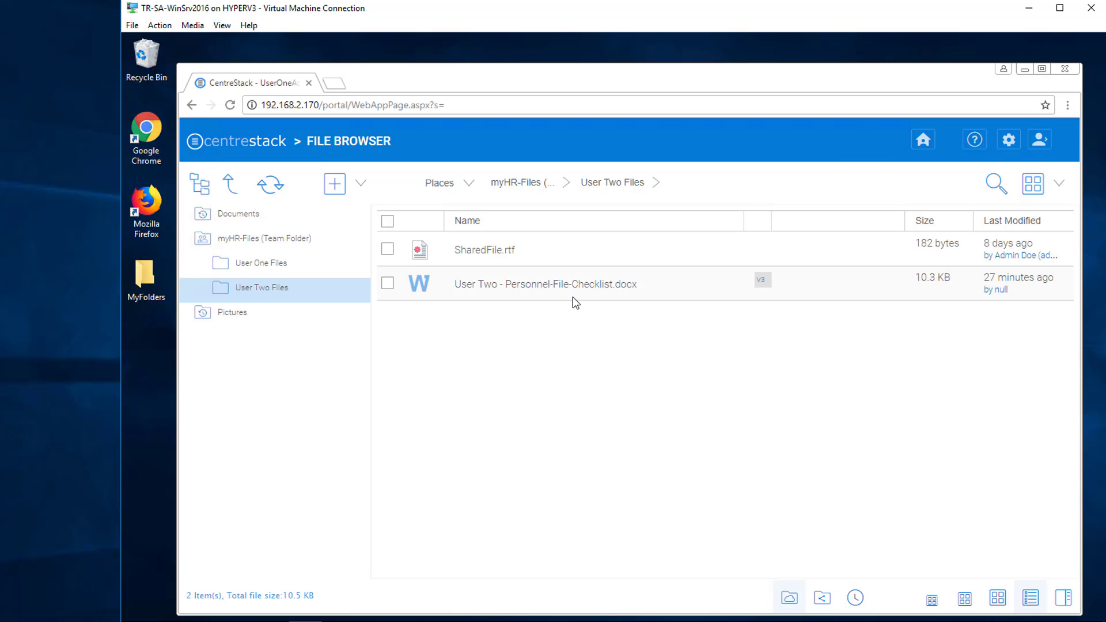
# Upload the edited checklist from Downloads over the cloud copy and review its V4 revision history.
pyautogui.click(271, 621)
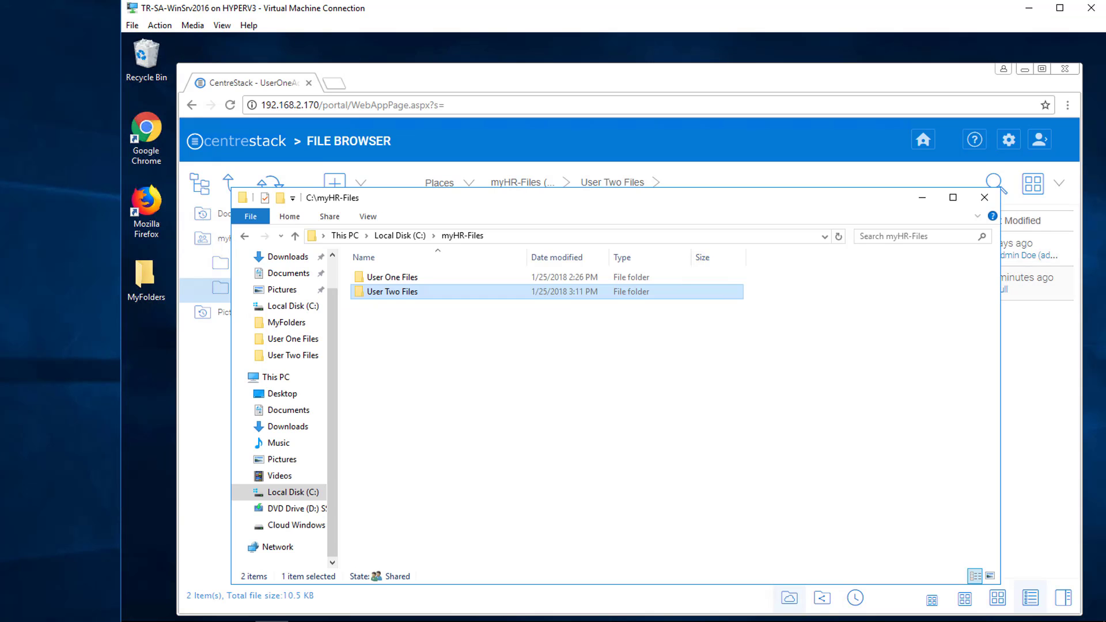
pyautogui.click(288, 429)
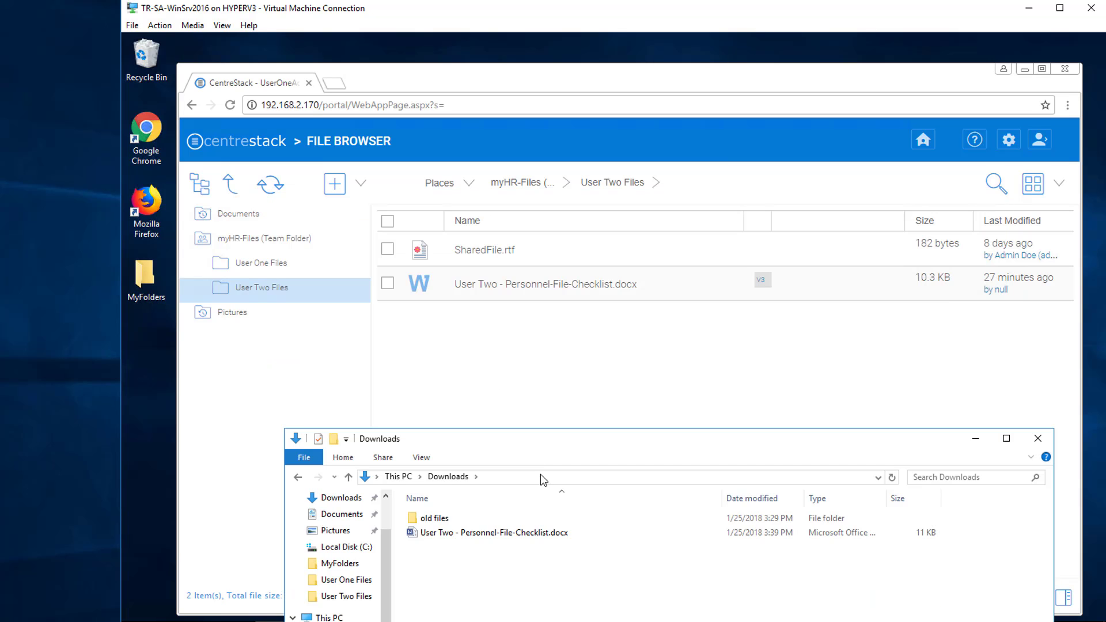
pyautogui.moveTo(491, 535); pyautogui.dragTo(544, 341)
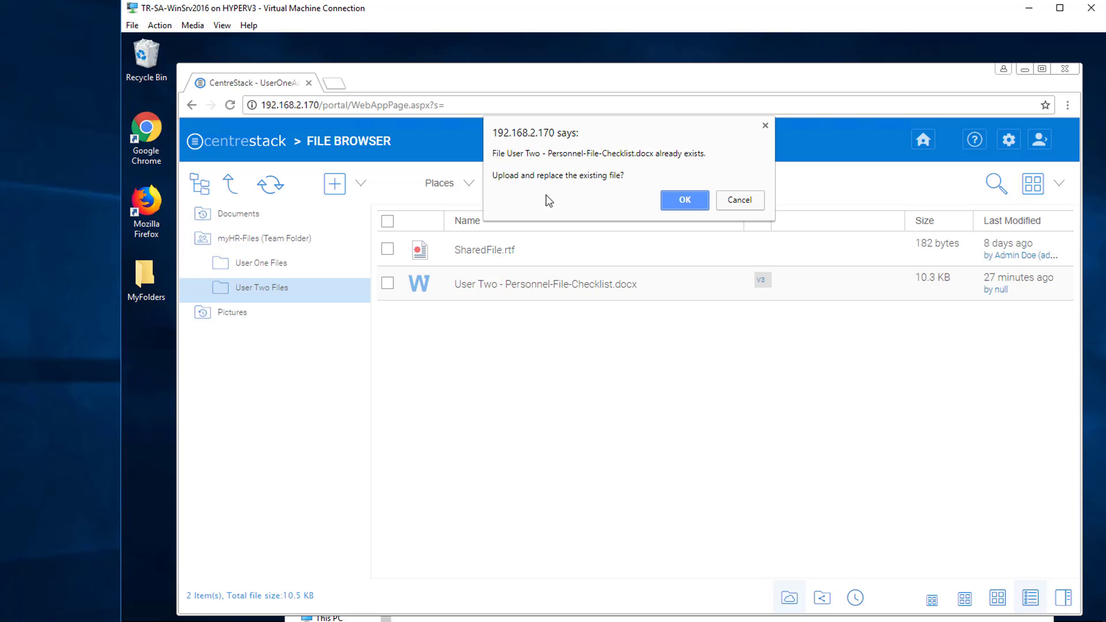
pyautogui.click(681, 201)
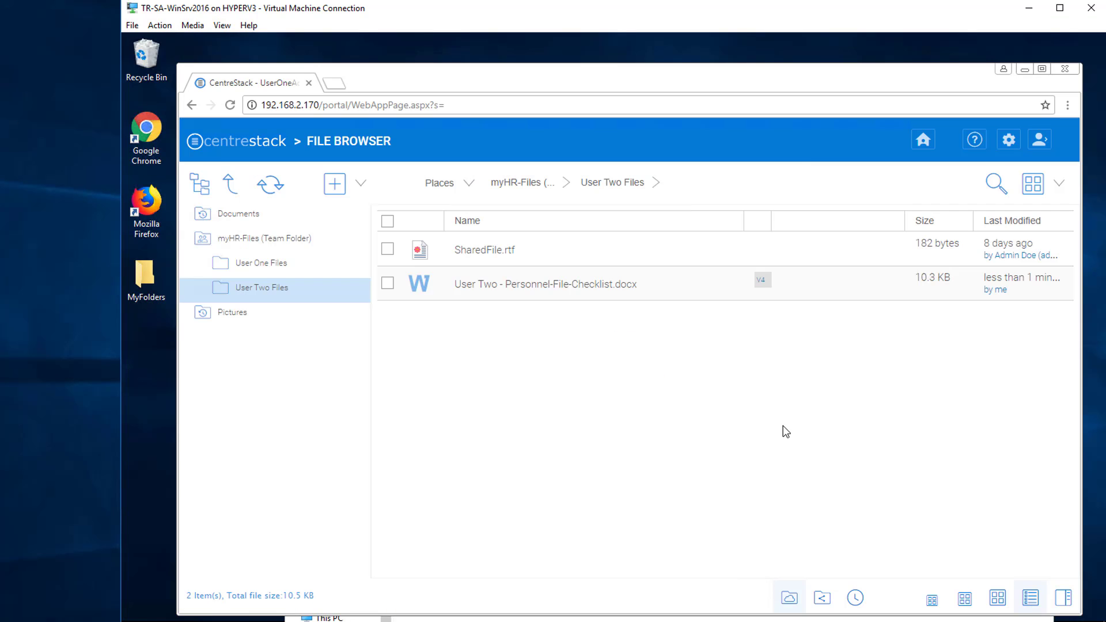
pyautogui.click(762, 283)
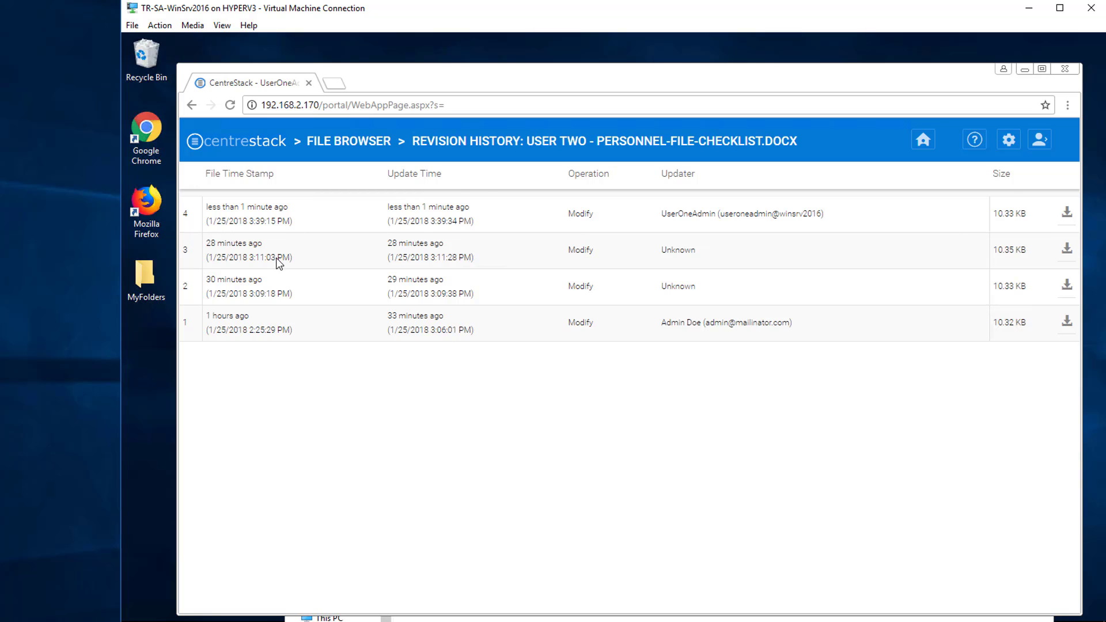
pyautogui.click(369, 145)
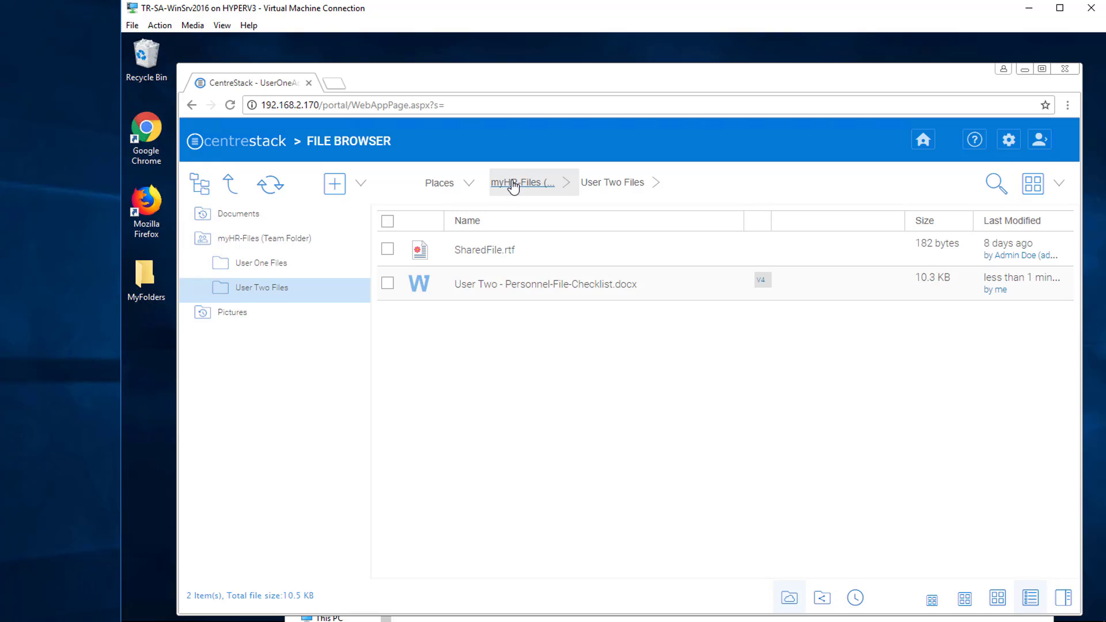
# Open User One Files and download User One - Personnel-File-Checklist.docx.
pyautogui.click(521, 182)
pyautogui.click(474, 285)
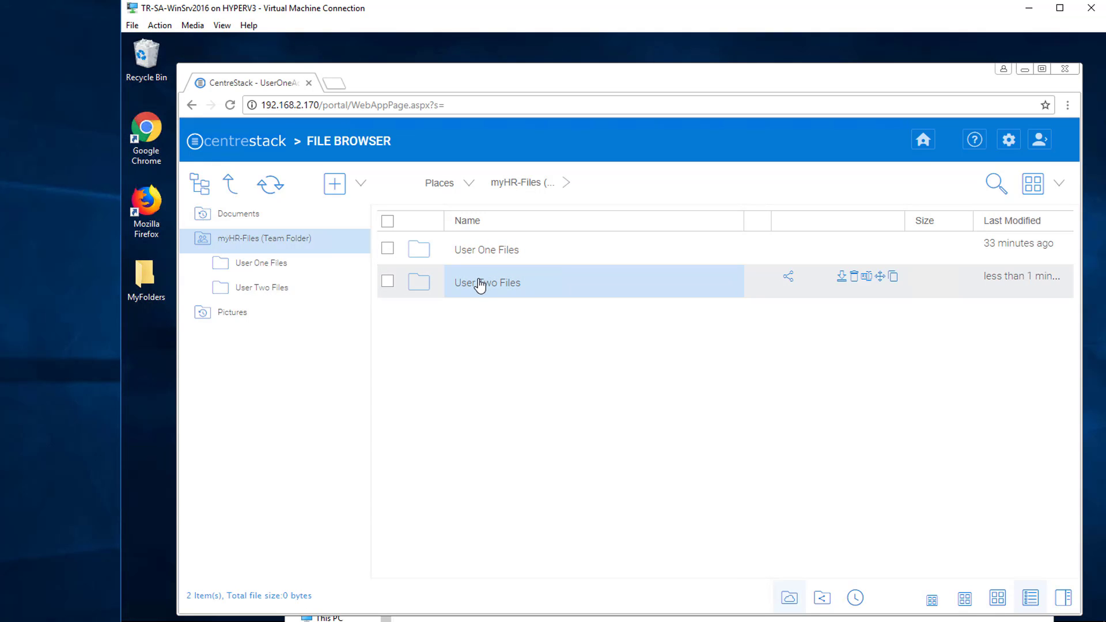
pyautogui.doubleClick(490, 251)
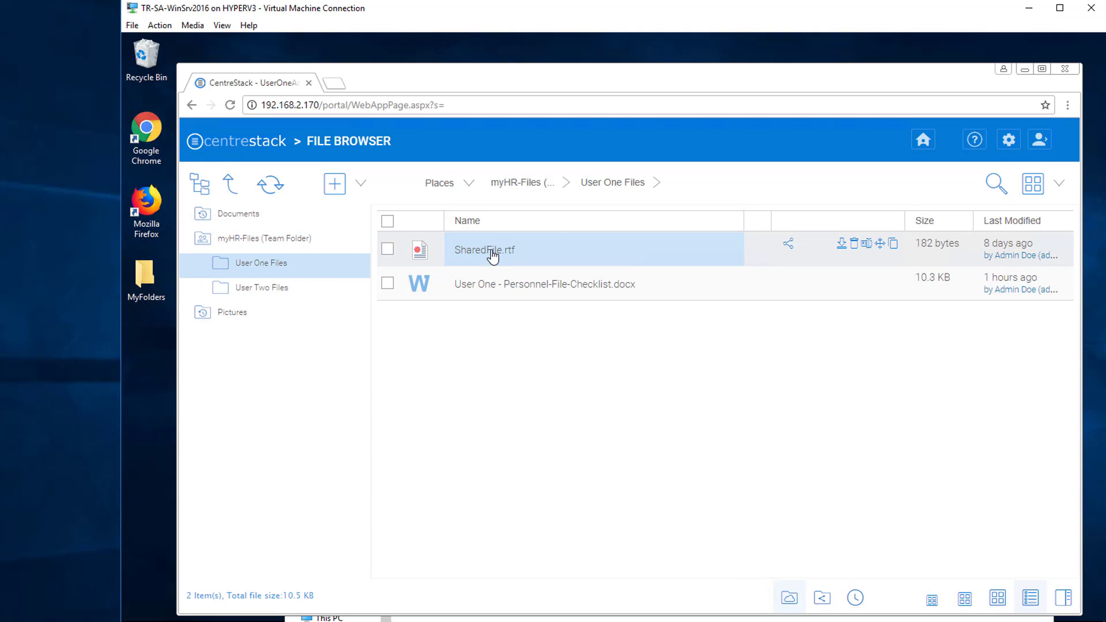
pyautogui.click(507, 288)
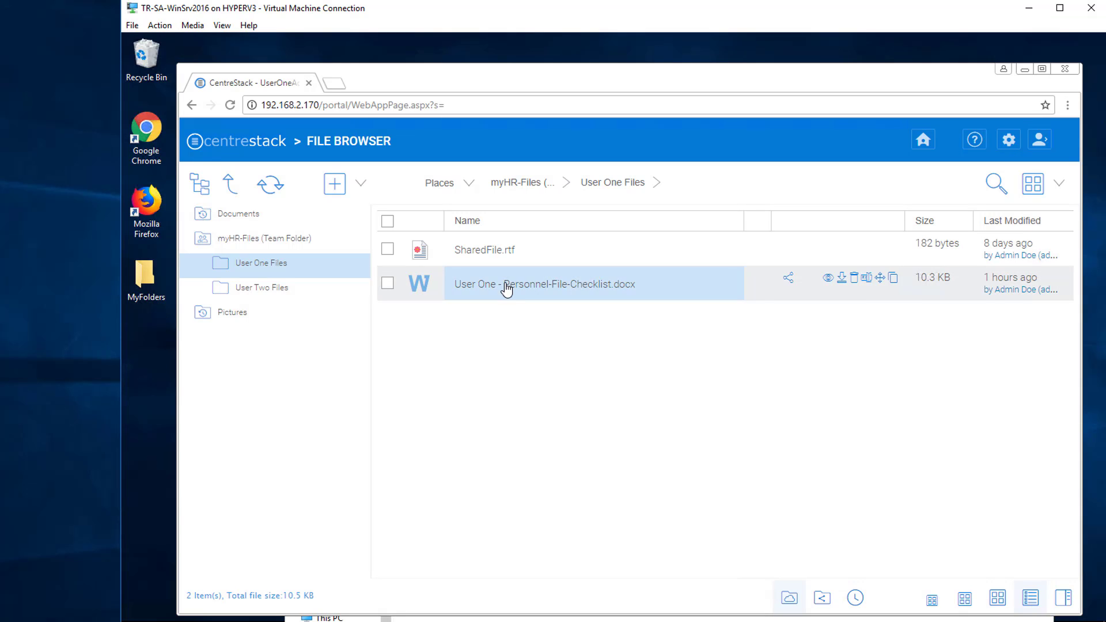
pyautogui.click(842, 280)
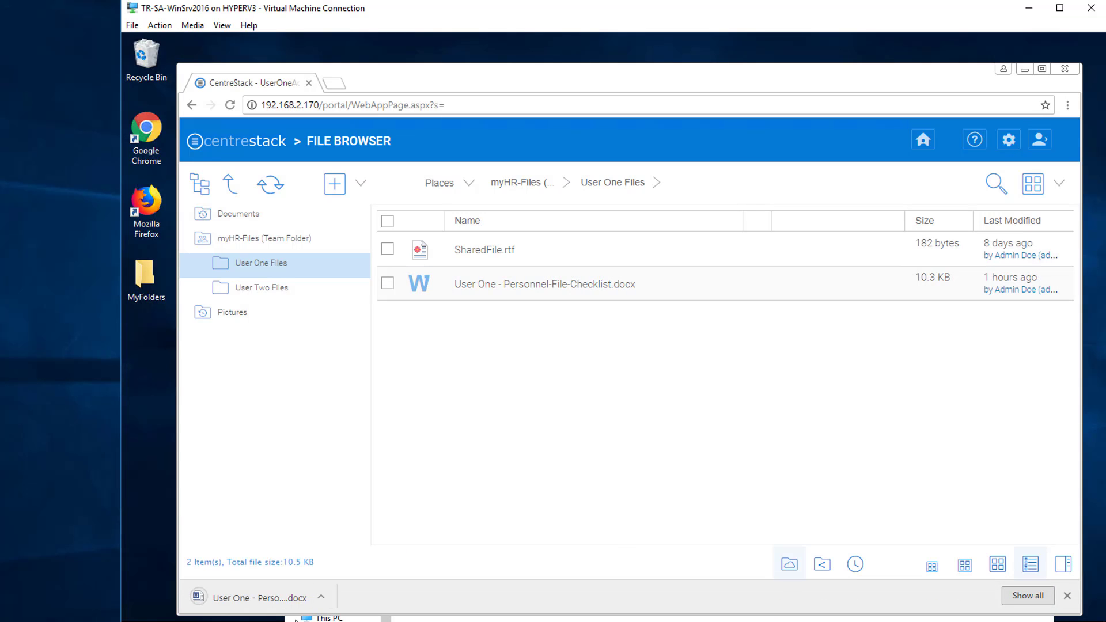
# Replace 'Not edited' with 'Edited by User One' in the User One checklist, save, and close.
pyautogui.click(276, 599)
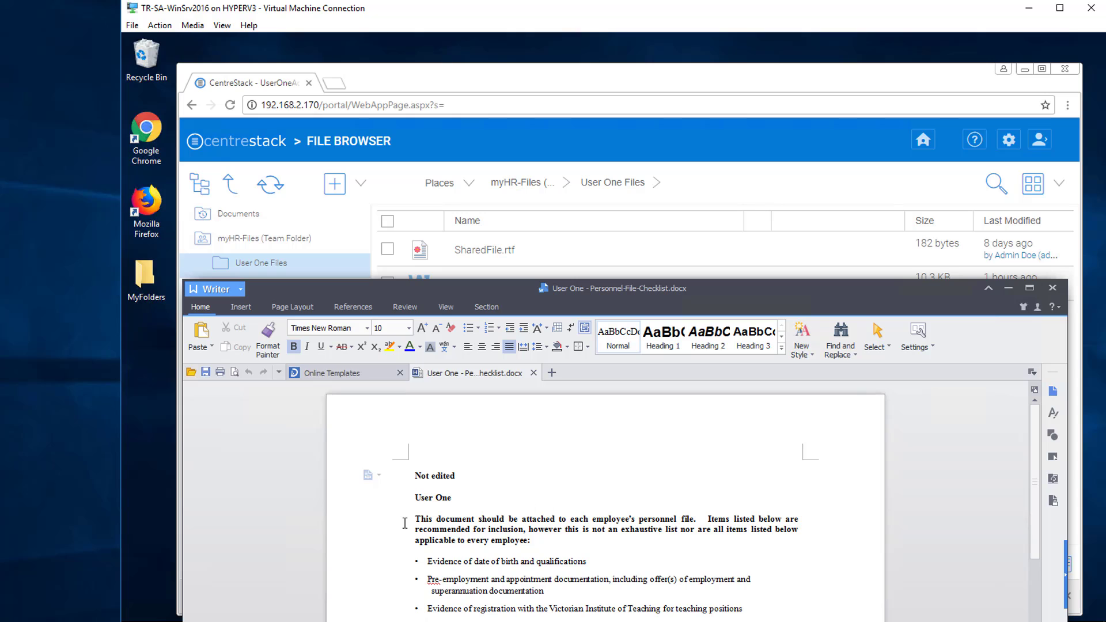
pyautogui.moveTo(414, 475); pyautogui.dragTo(455, 472)
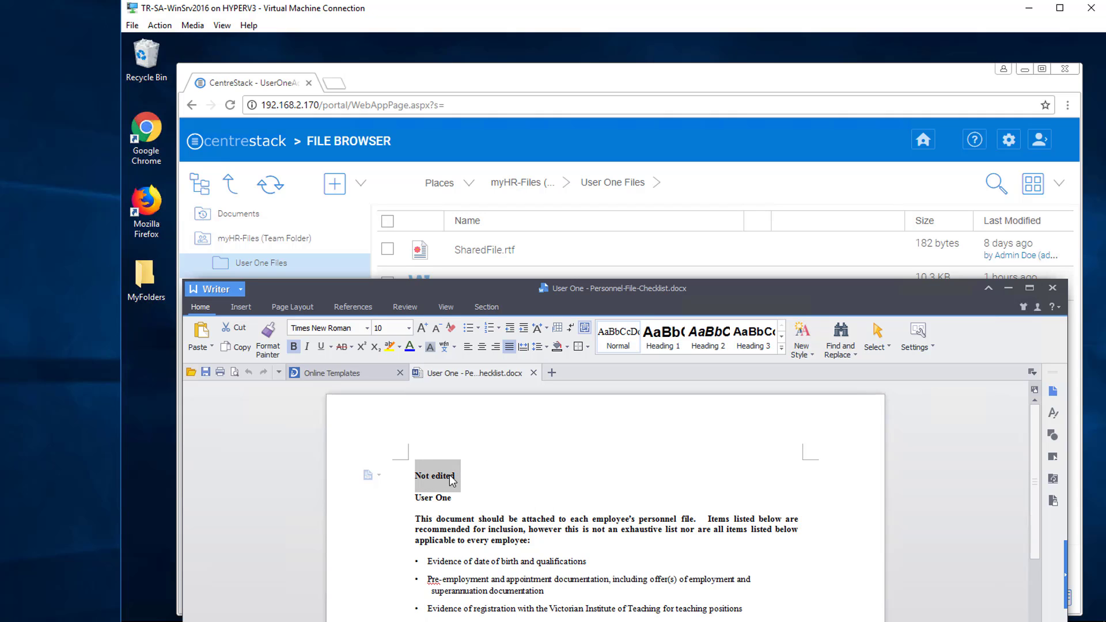
pyautogui.write('Edited by ')
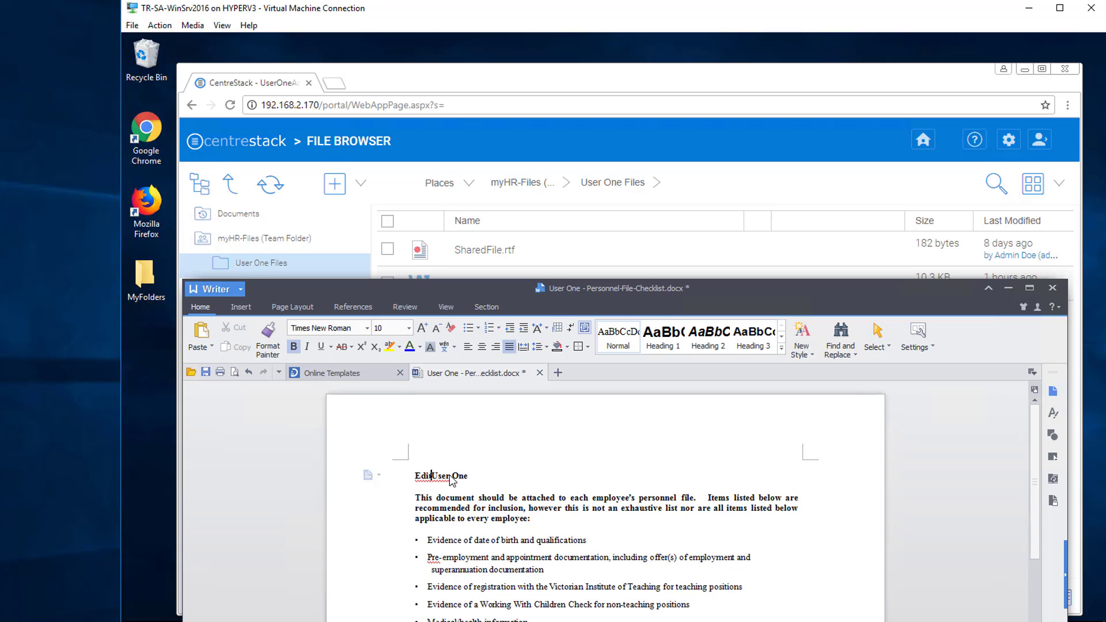
pyautogui.write('User O')
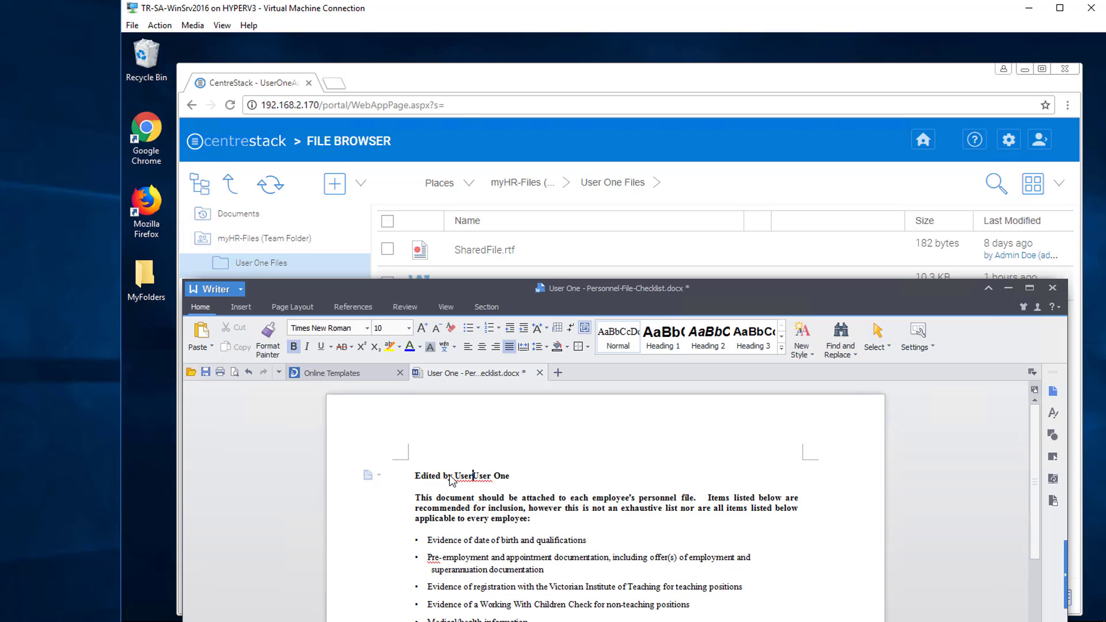
pyautogui.write('ne')
pyautogui.press('Return')
pyautogui.press('Return')
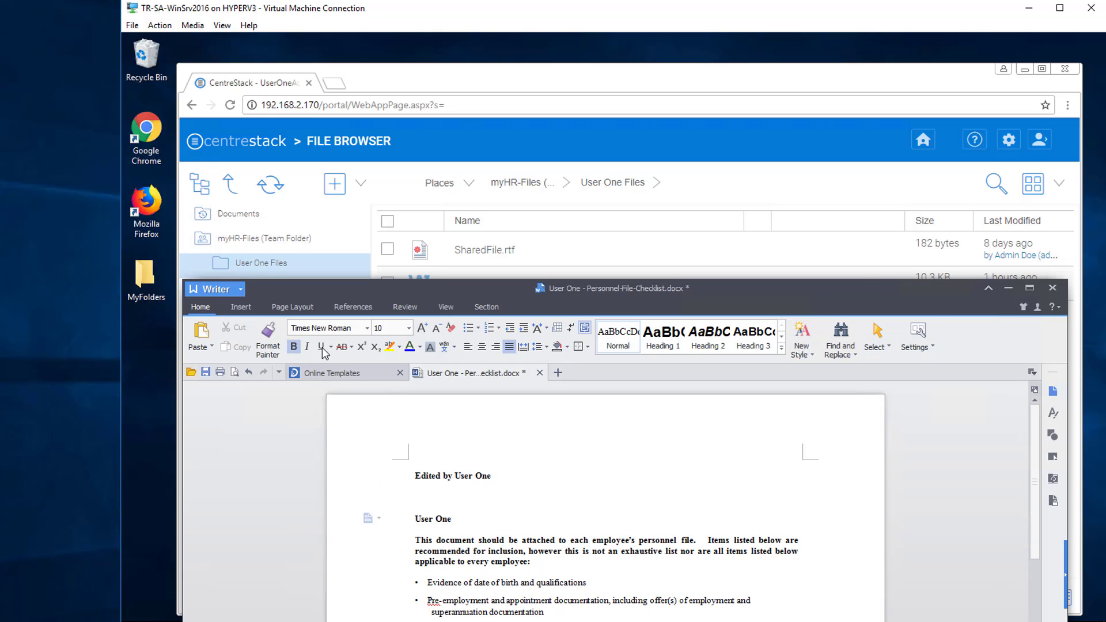
pyautogui.click(205, 371)
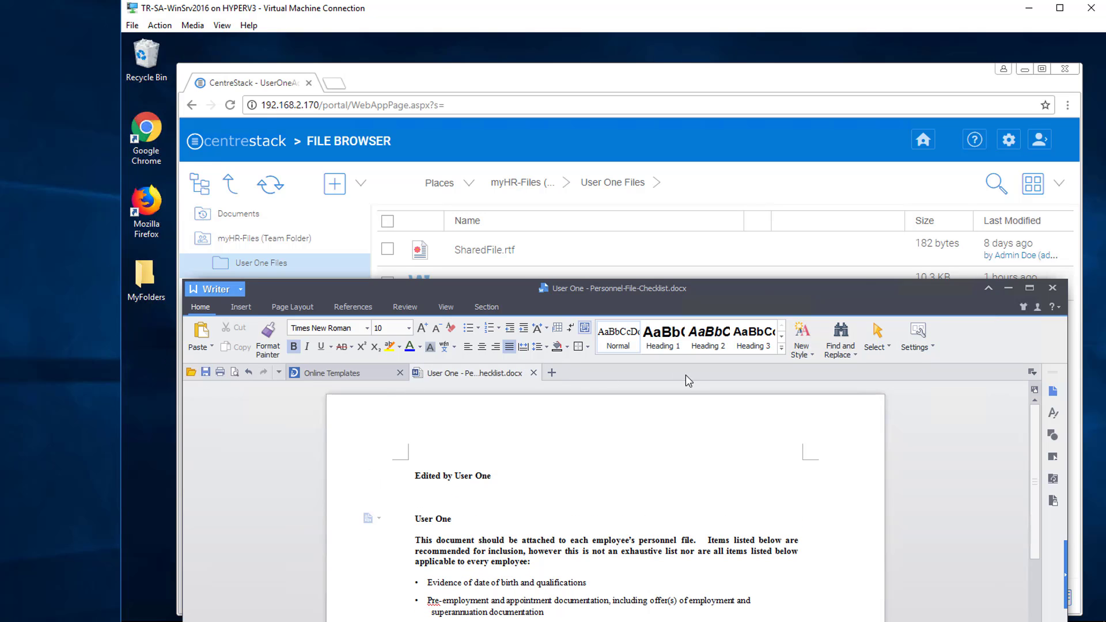
pyautogui.click(1050, 288)
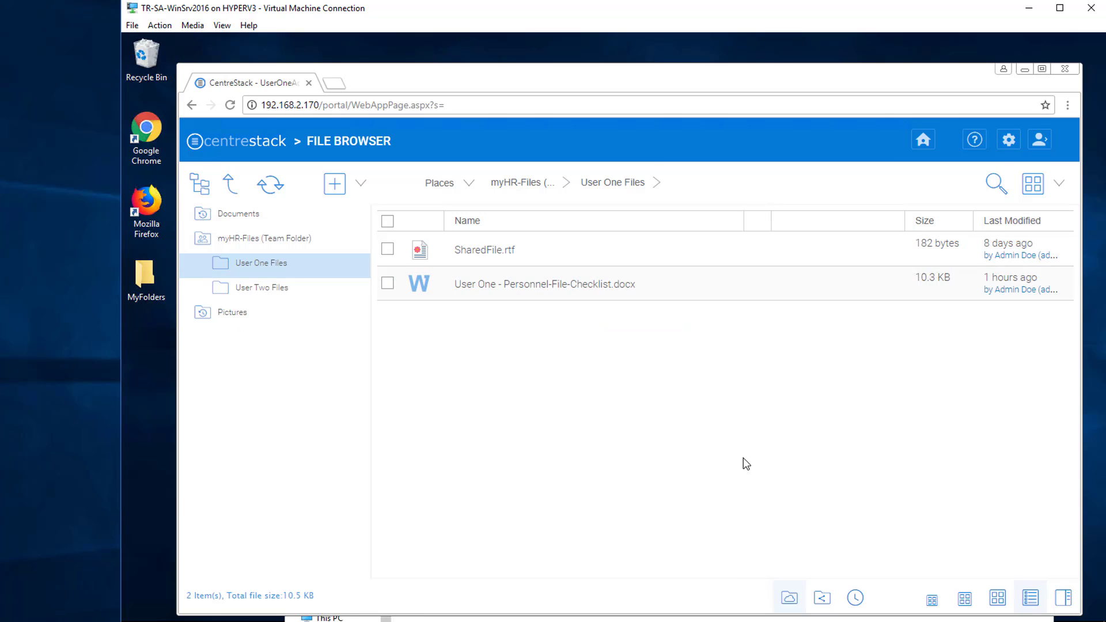
# Upload the edited User One checklist over the existing copy and open its V2 revision history.
pyautogui.click(444, 620)
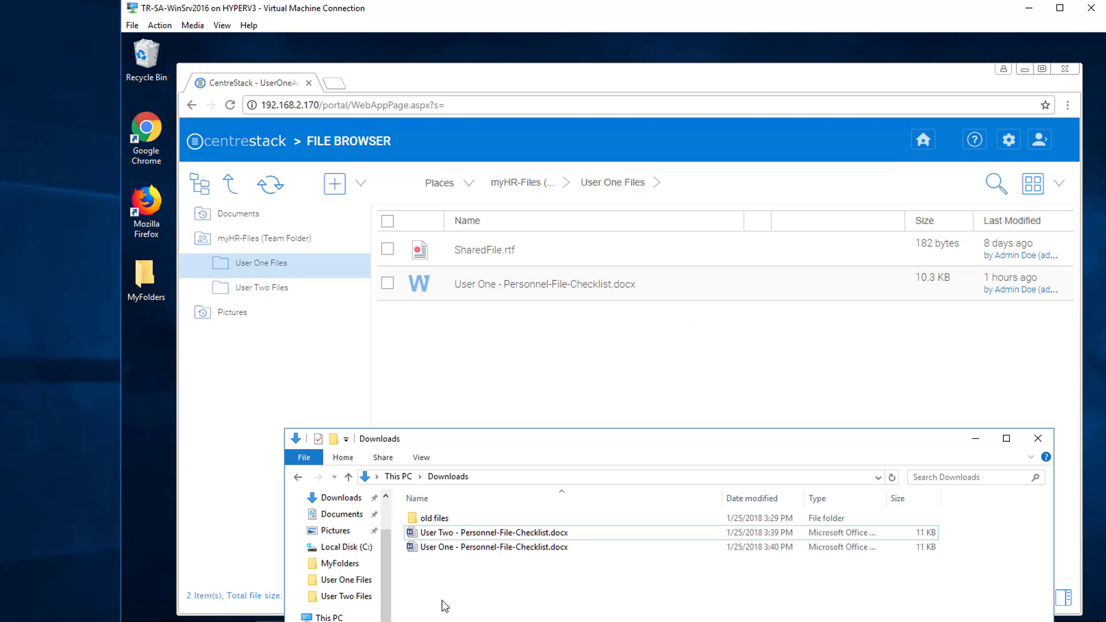
pyautogui.click(459, 550)
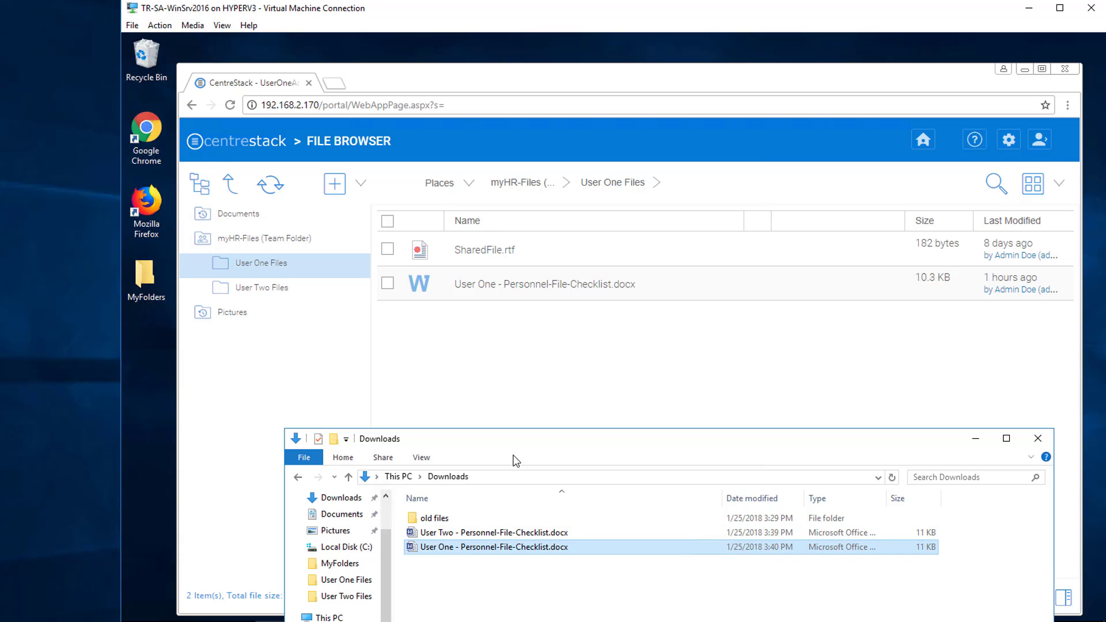
pyautogui.moveTo(516, 461); pyautogui.dragTo(554, 353)
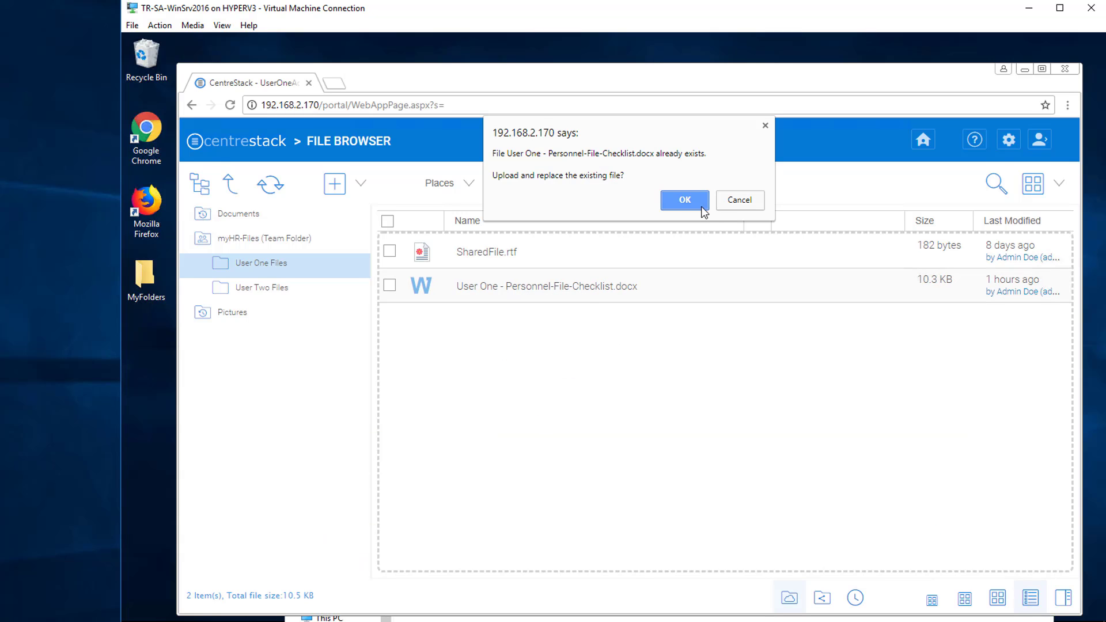
pyautogui.click(685, 200)
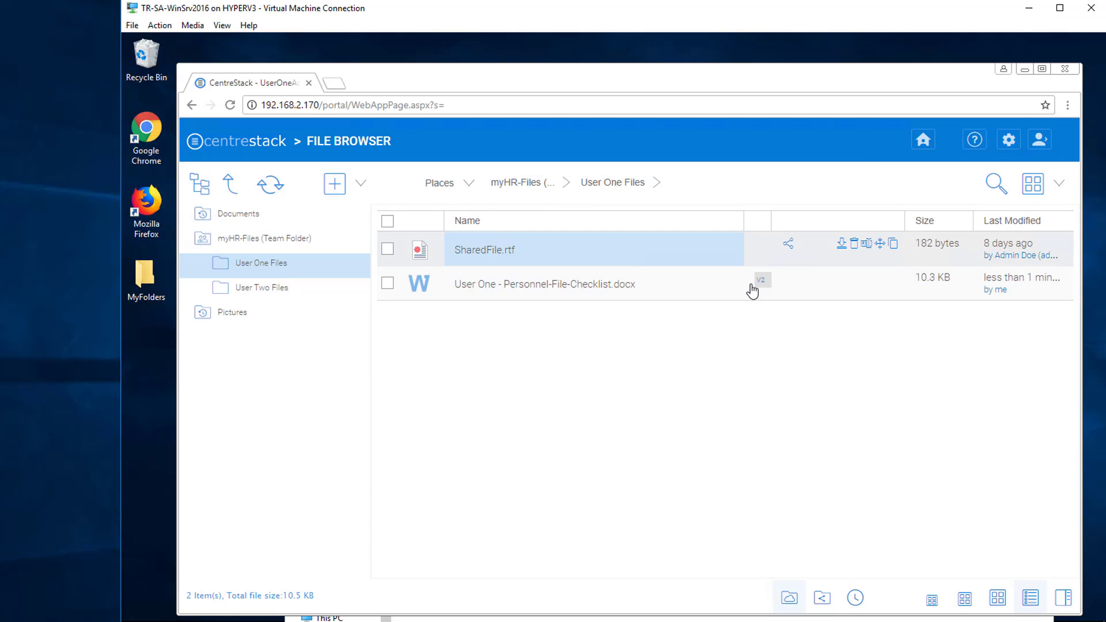
pyautogui.click(760, 280)
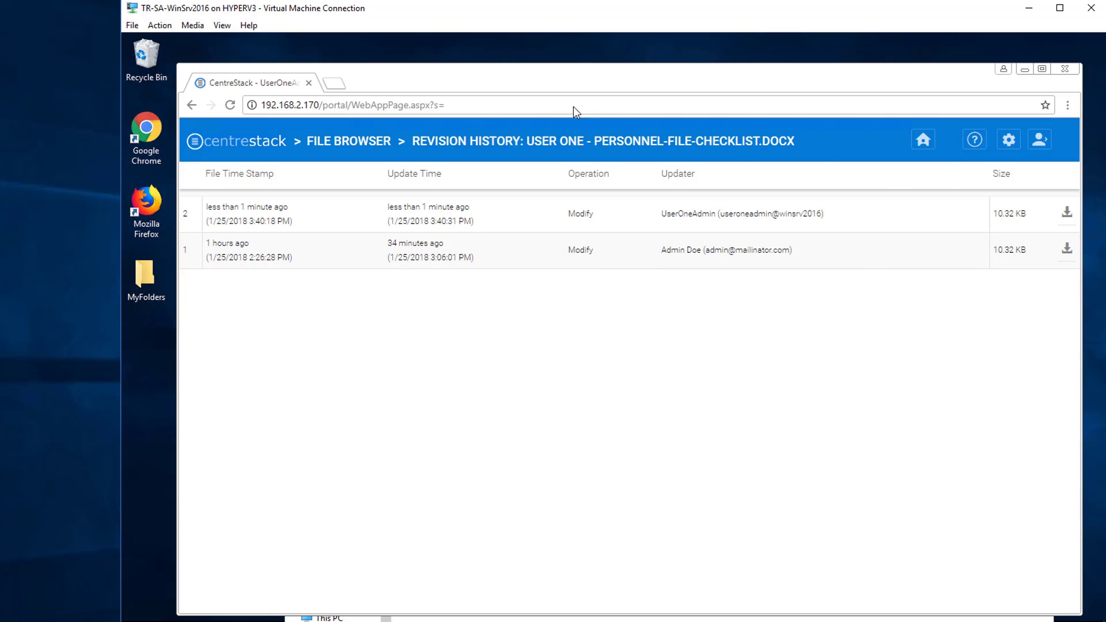
# Return to the file list and log out of CentreStack.
pyautogui.click(363, 151)
pyautogui.rightClick(365, 143)
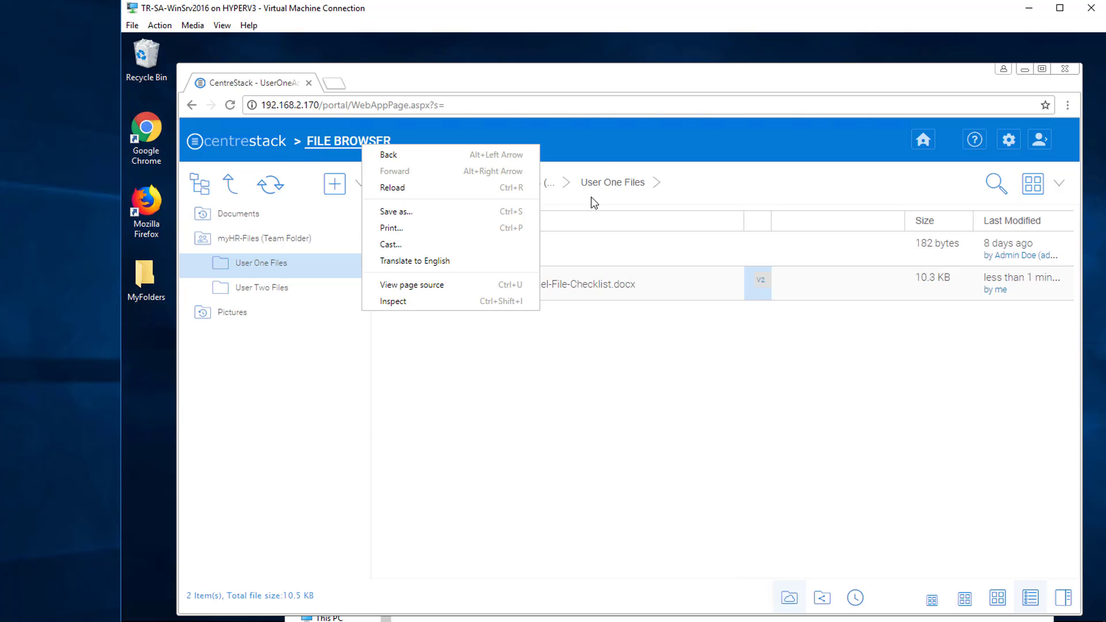
pyautogui.click(638, 399)
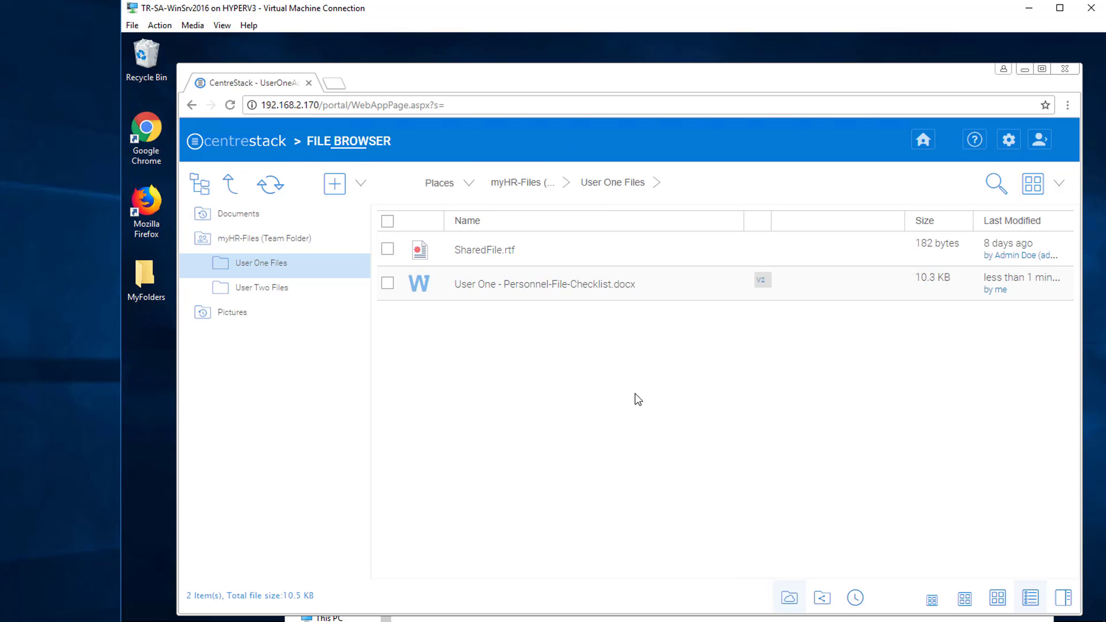
pyautogui.click(1041, 144)
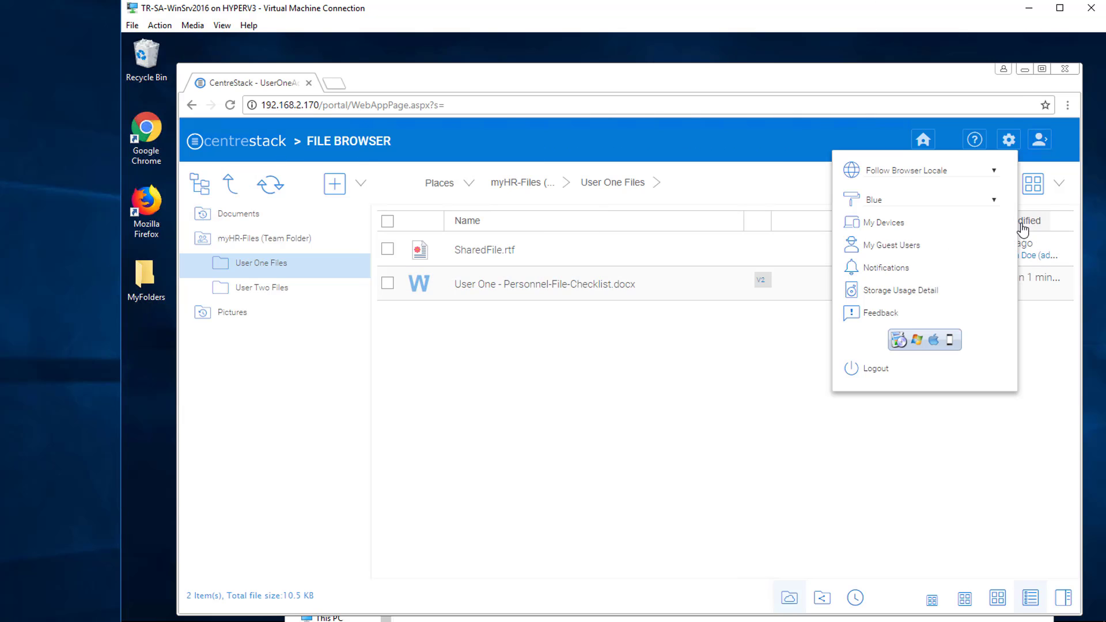
pyautogui.click(876, 370)
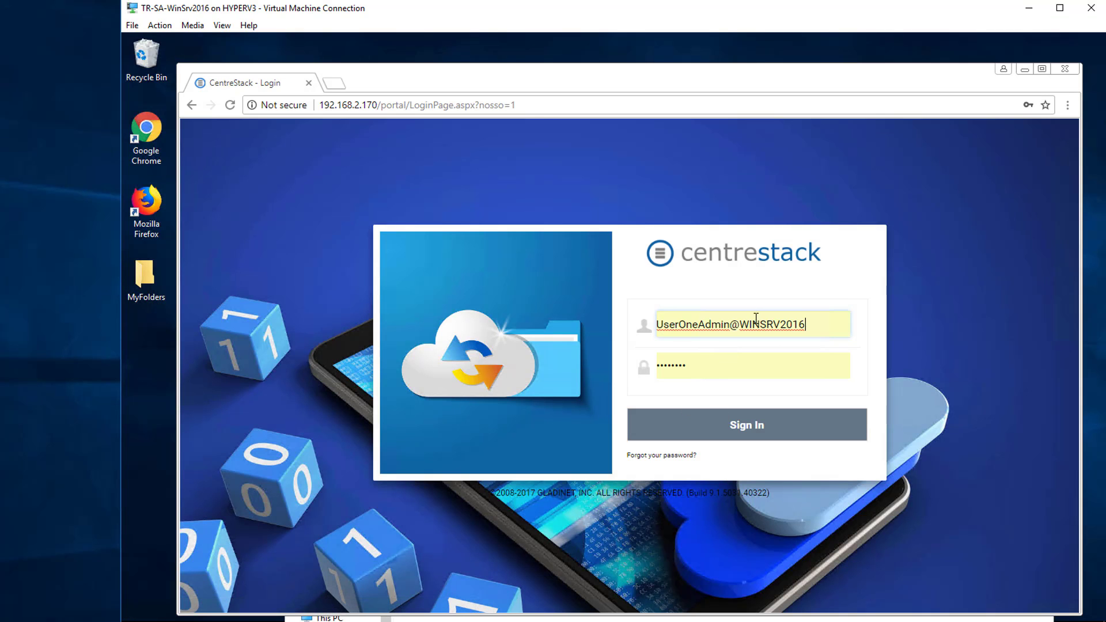
# Sign back in using the second user's saved credentials.
pyautogui.click(731, 326)
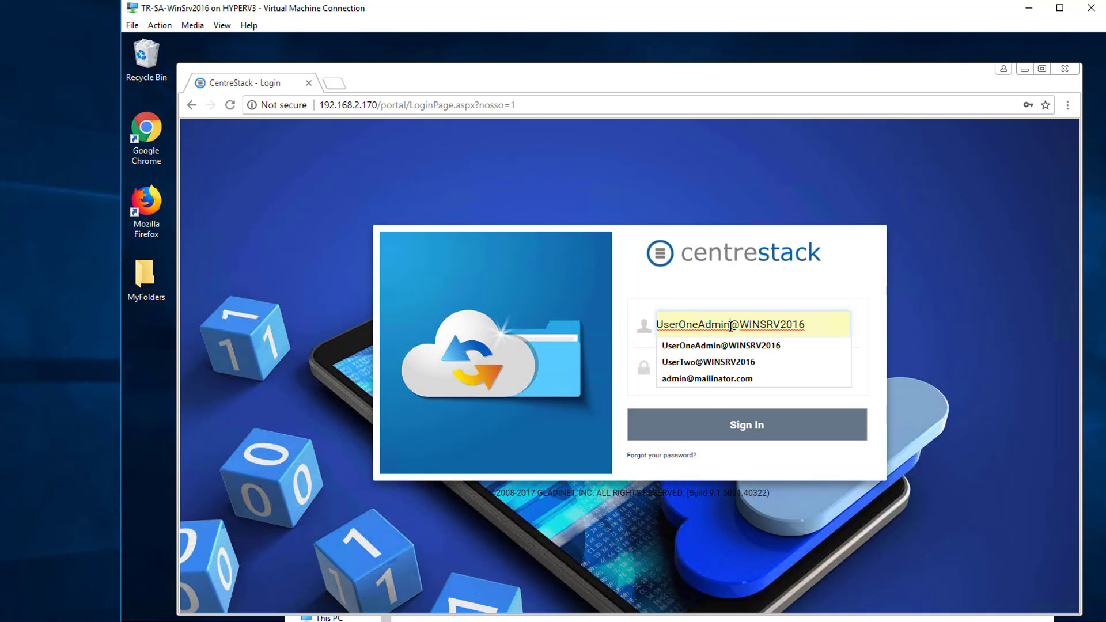
pyautogui.click(721, 362)
pyautogui.click(699, 429)
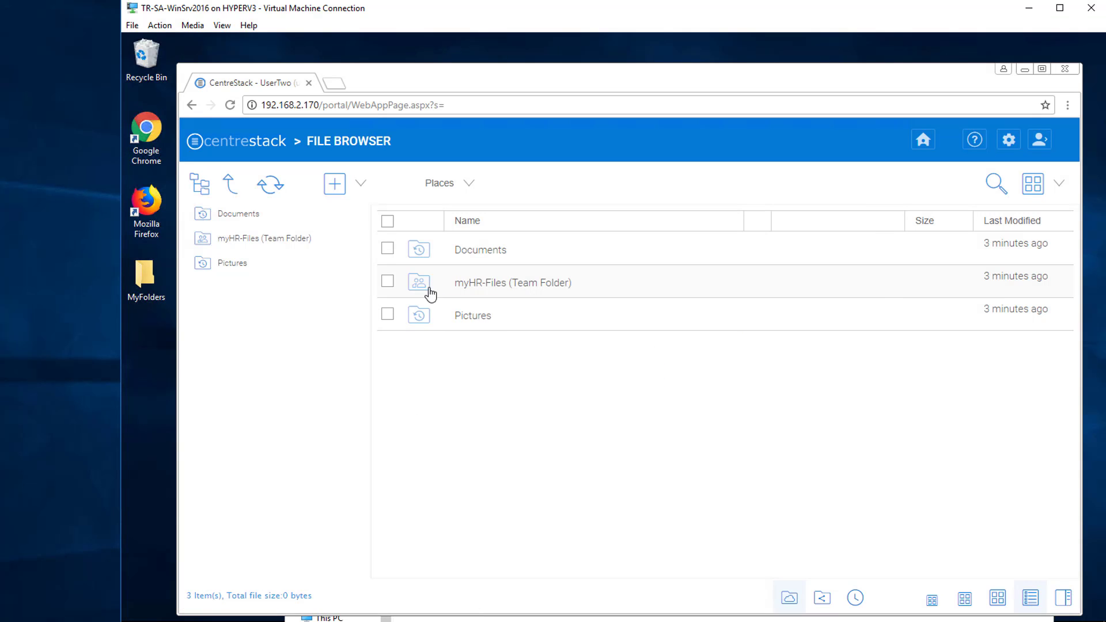
# Open myHR-Files > User Two Files and download User Two - Personnel-File-Checklist.docx.
pyautogui.click(457, 290)
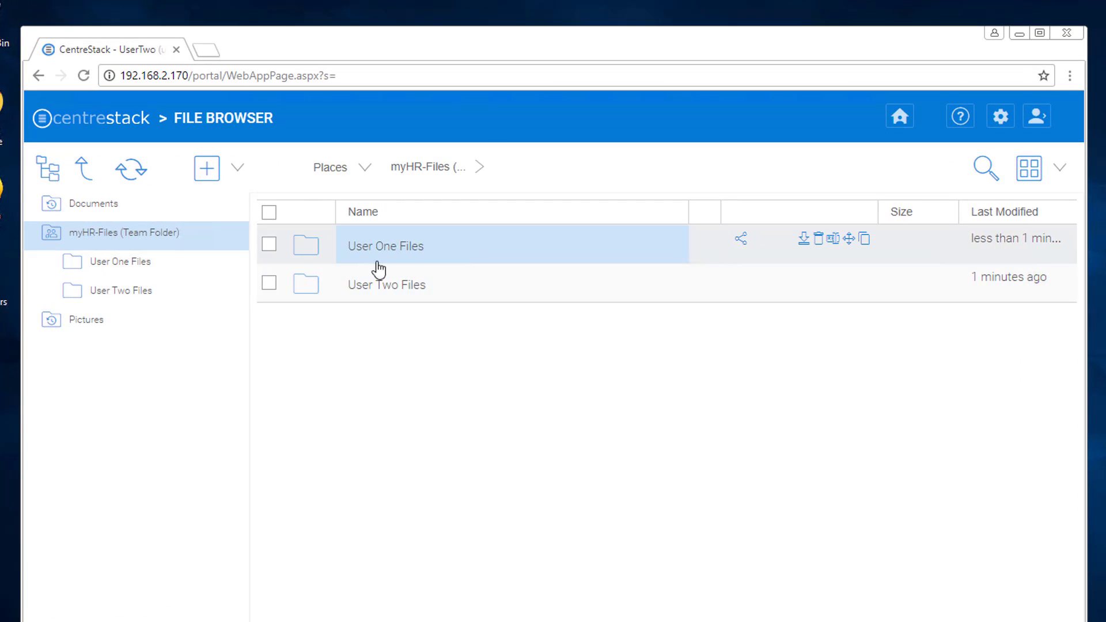
pyautogui.click(392, 247)
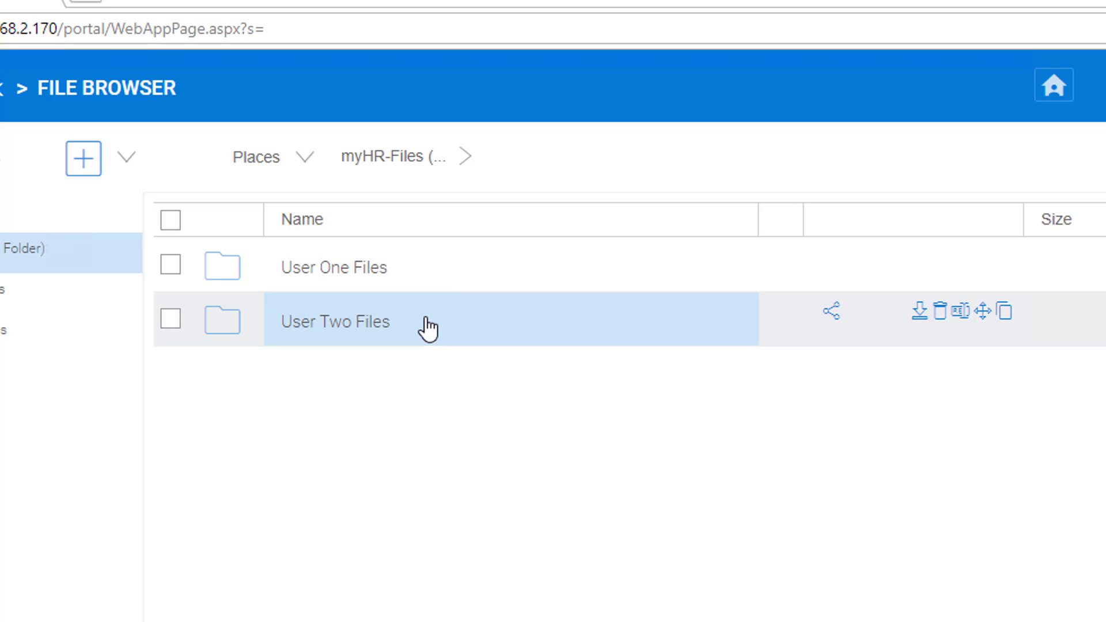
pyautogui.click(344, 337)
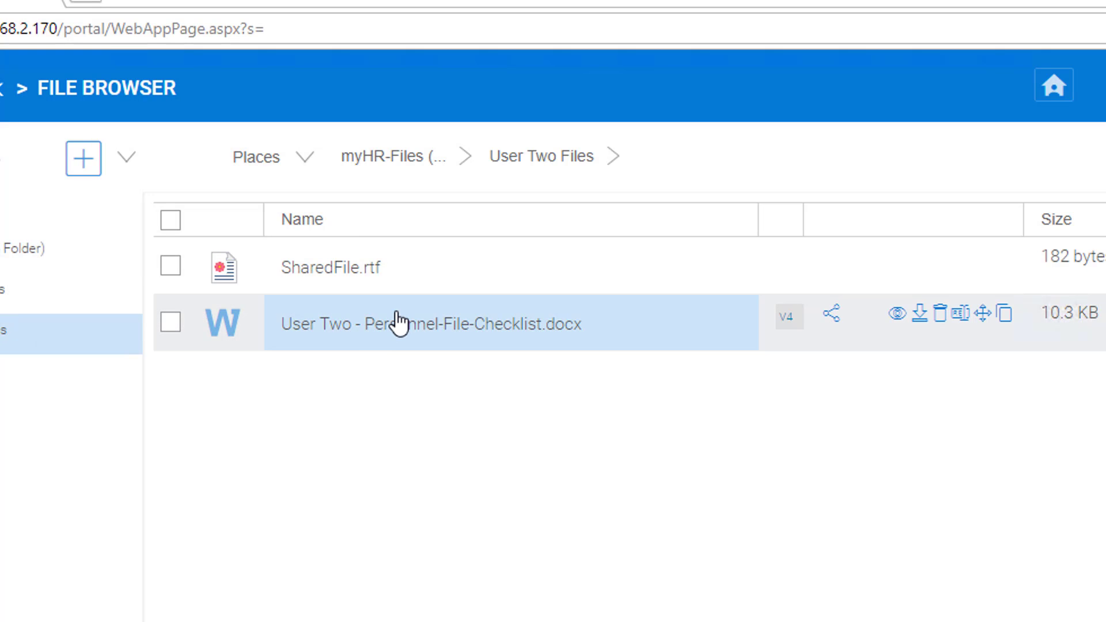
pyautogui.click(920, 313)
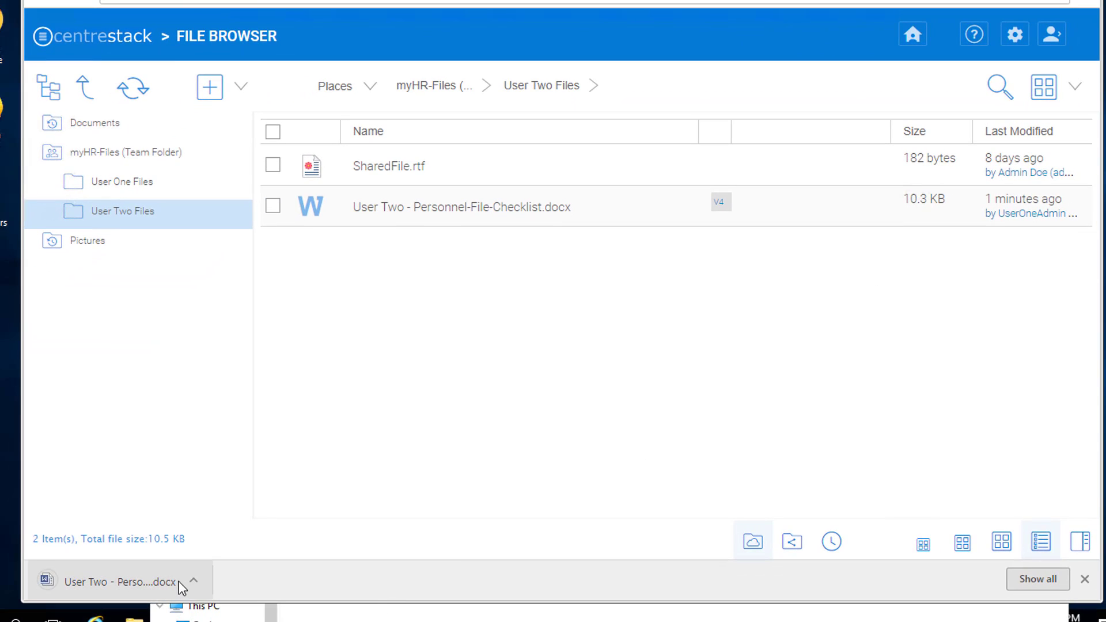
# Add an 'Edited by User Two Also' line below the second line, save, and close.
pyautogui.click(157, 589)
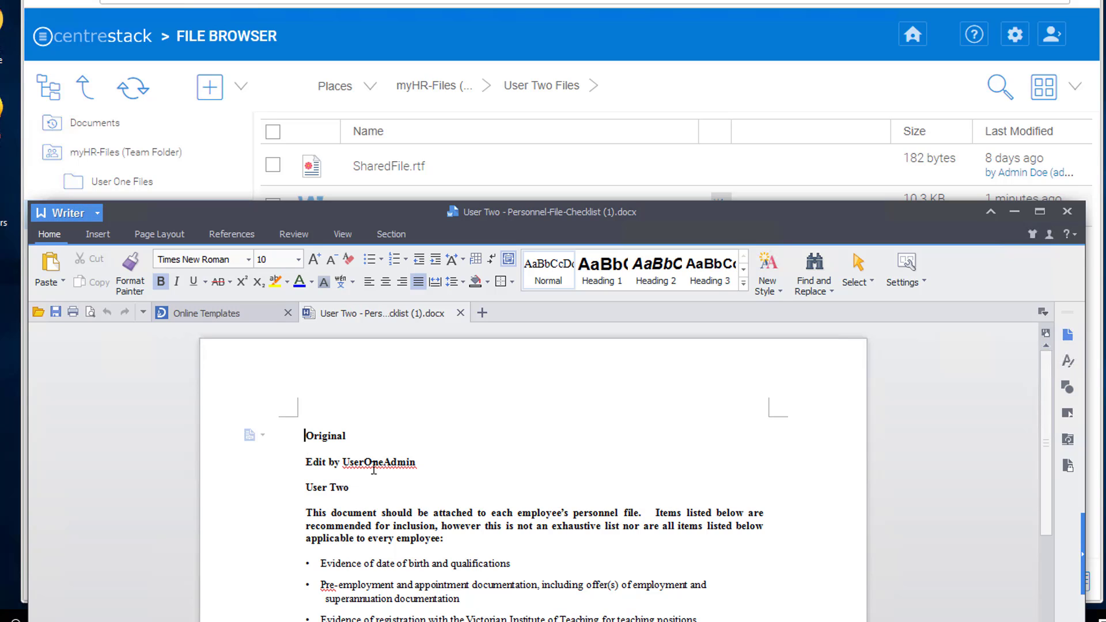
pyautogui.click(438, 465)
pyautogui.press('Return')
pyautogui.write('Edite')
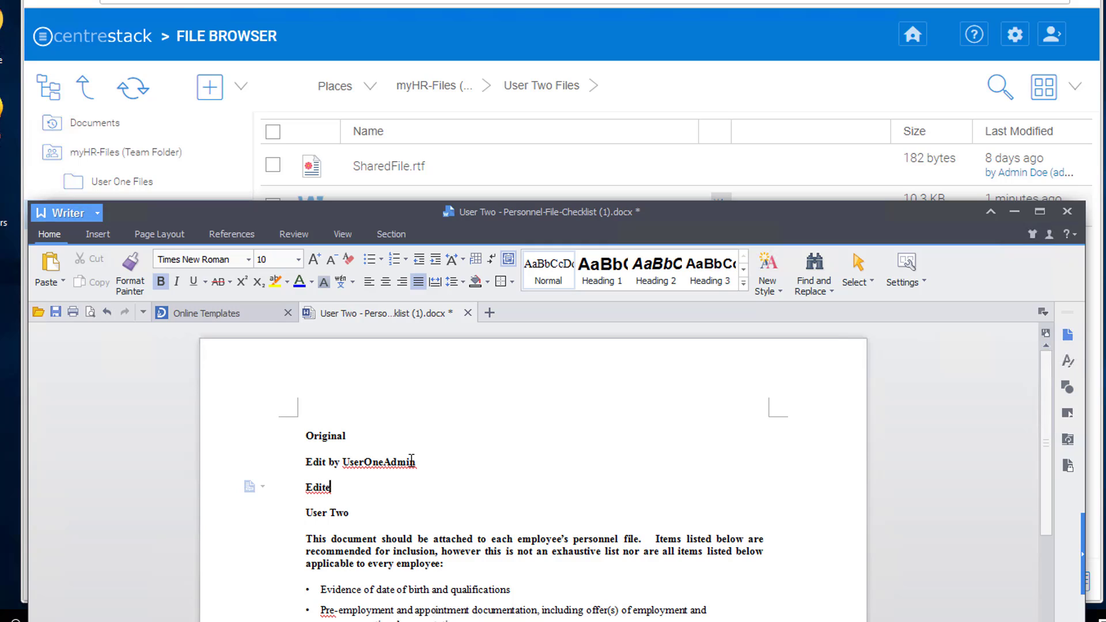
pyautogui.write('d by User Two Also')
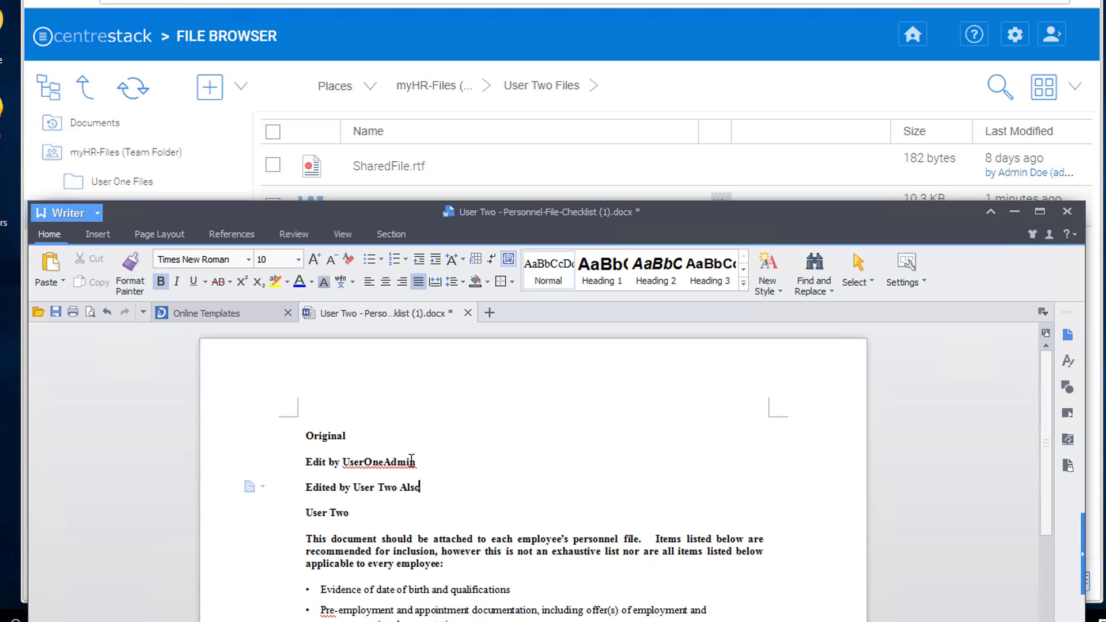
pyautogui.click(56, 313)
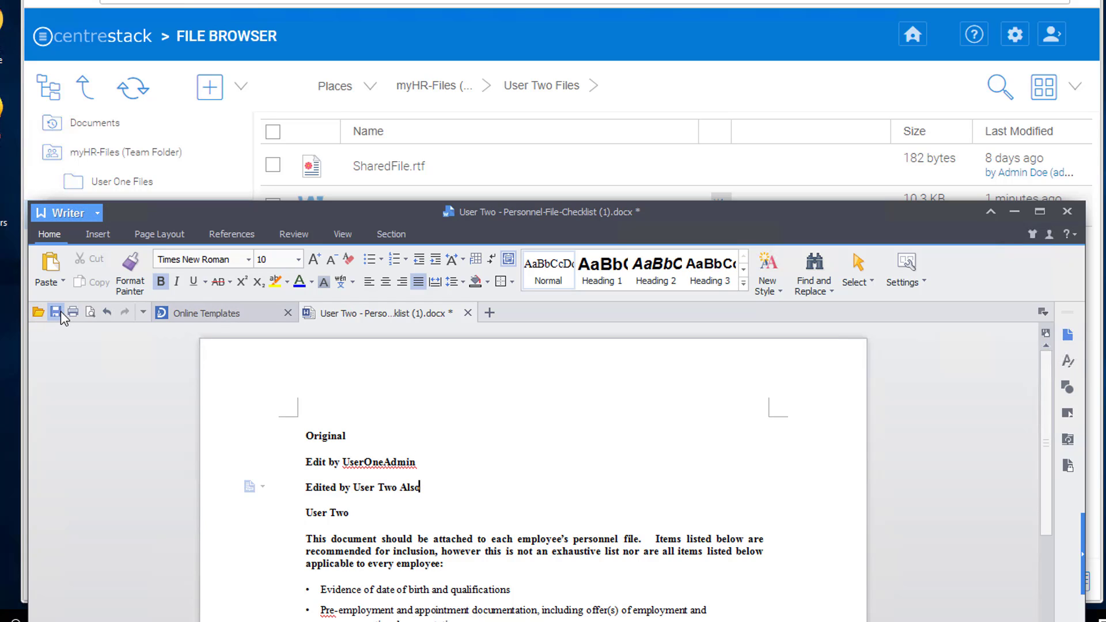
pyautogui.click(1067, 211)
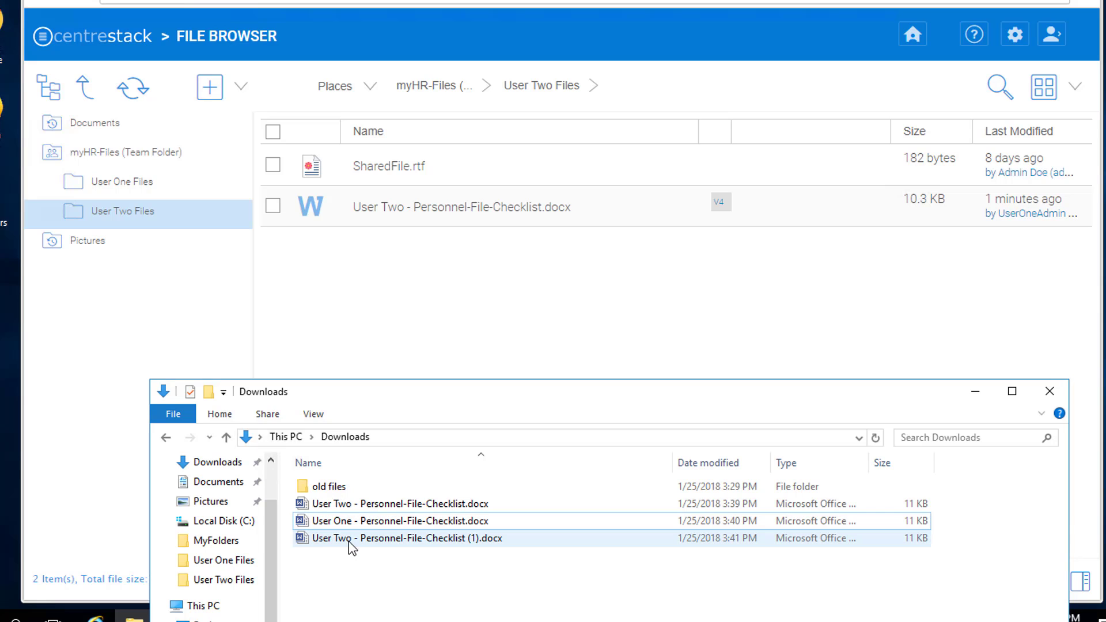
# Delete the older checklist download and strip the '(1)' suffix from the new copy's name.
pyautogui.click(384, 504)
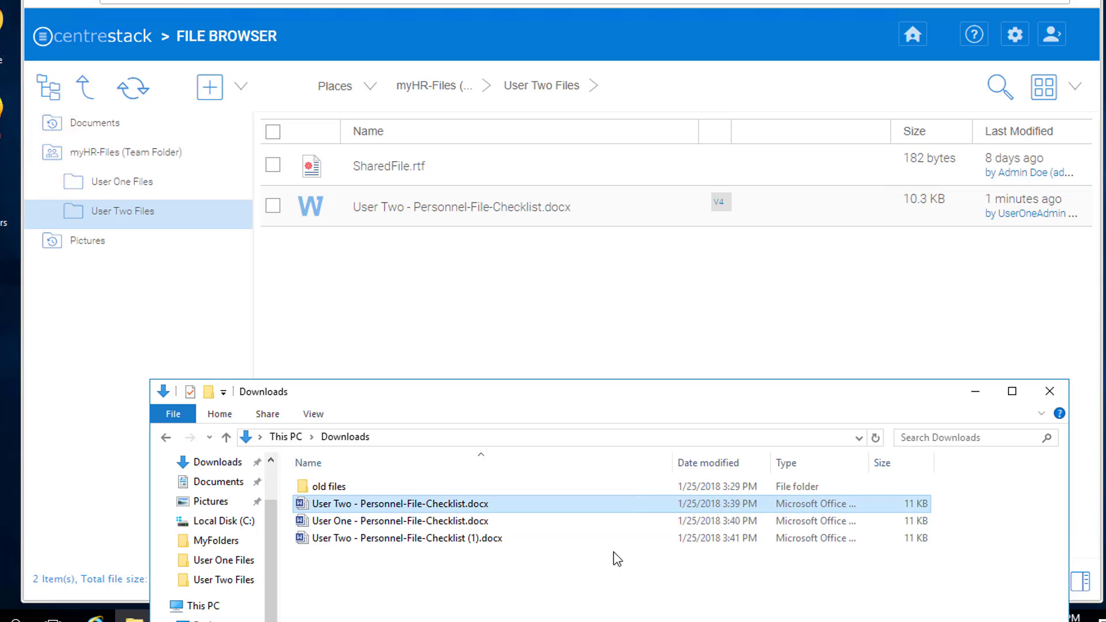
pyautogui.press('Delete')
pyautogui.click(469, 525)
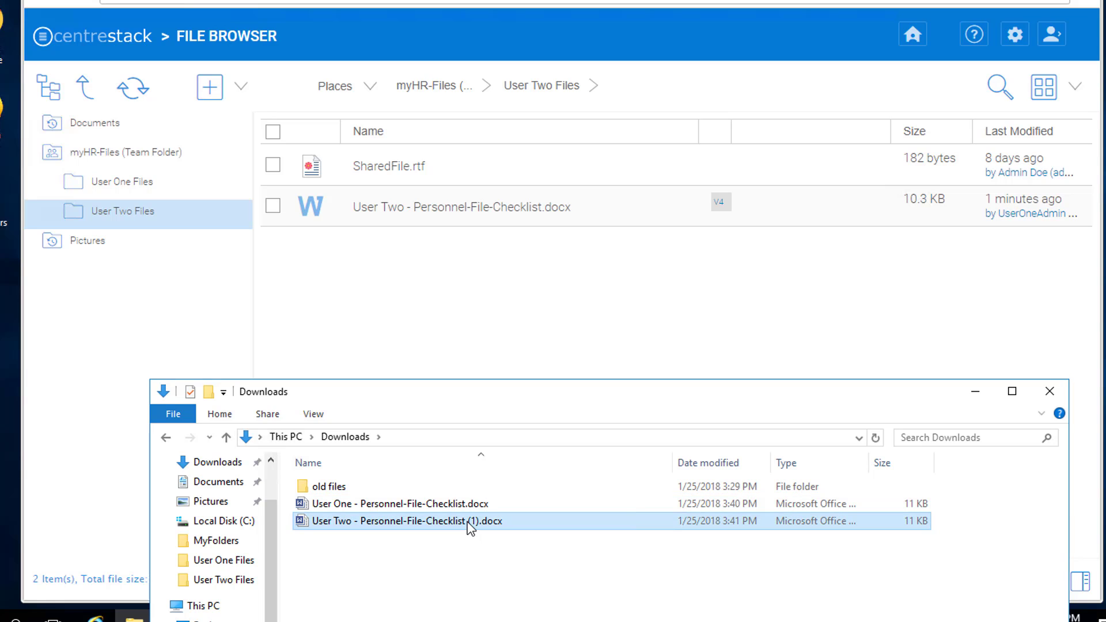
pyautogui.press('F2')
pyautogui.press('Right')
pyautogui.press('Left')
pyautogui.press('Left')
pyautogui.press('Left')
pyautogui.press('Left')
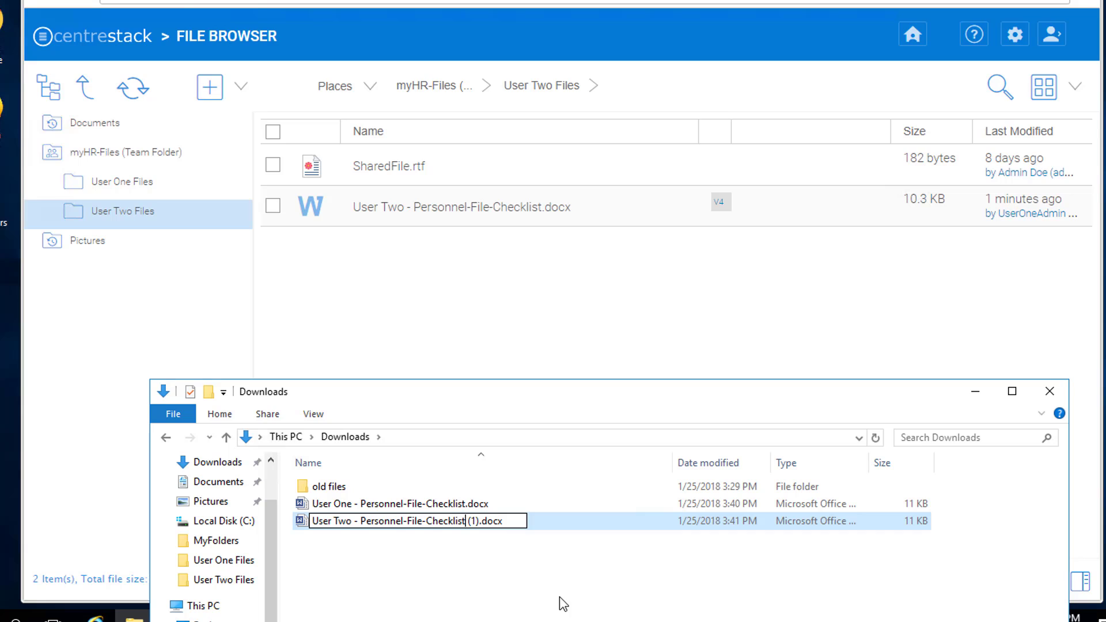
pyautogui.press('Delete')
pyautogui.press('Delete')
pyautogui.press('Delete')
pyautogui.press('Delete')
pyautogui.press('Return')
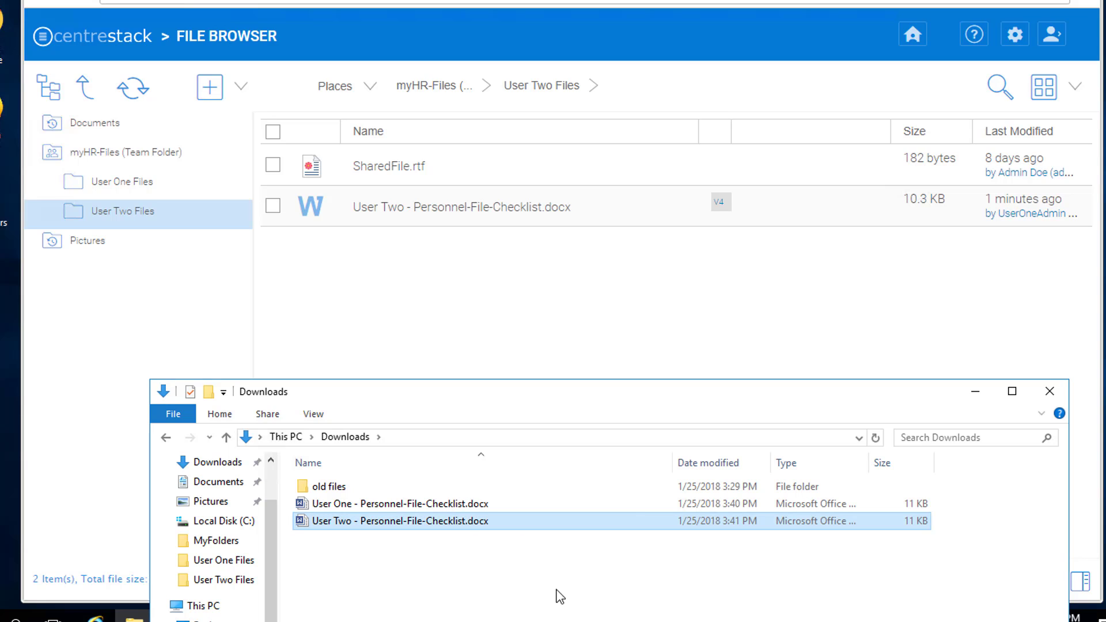
# Upload the renamed checklist over the User Two Files copy and check its revision history.
pyautogui.moveTo(466, 527); pyautogui.dragTo(528, 305)
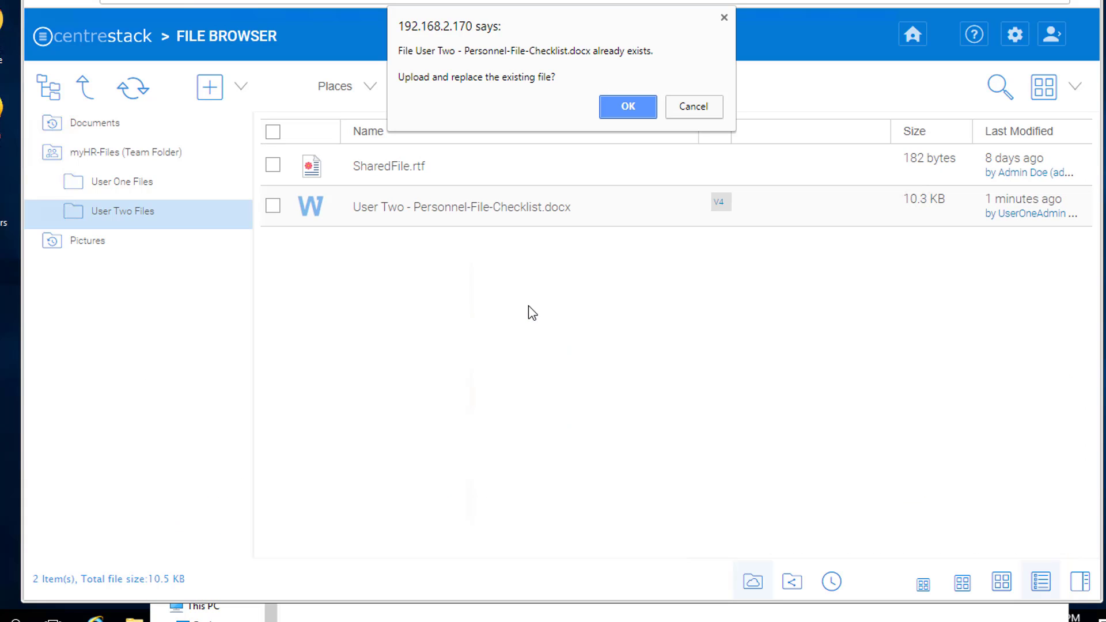
pyautogui.click(622, 107)
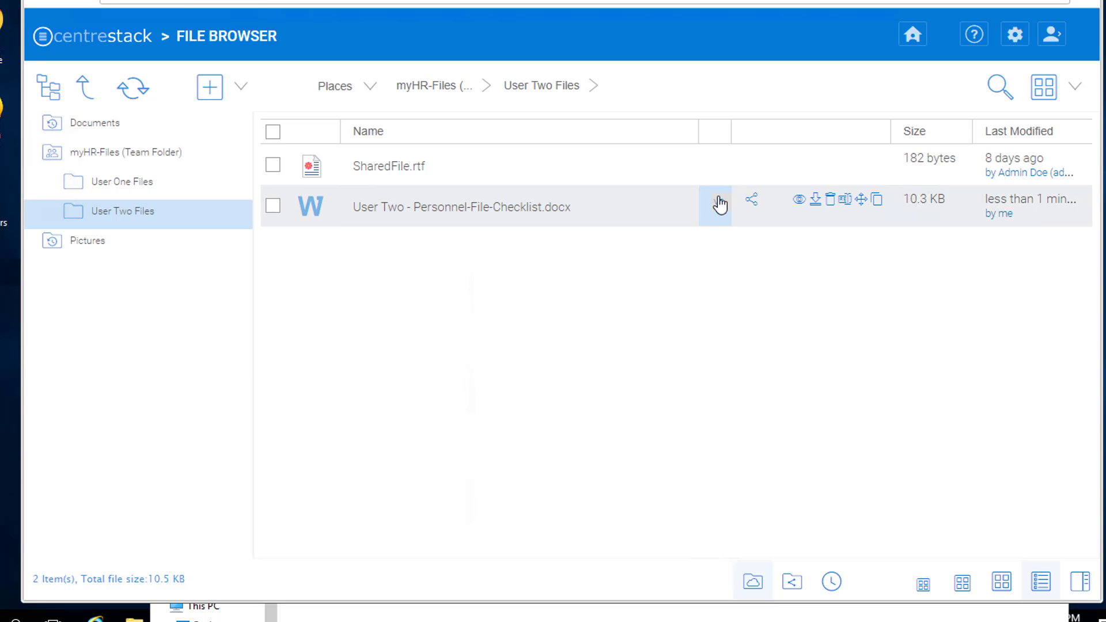
pyautogui.click(717, 204)
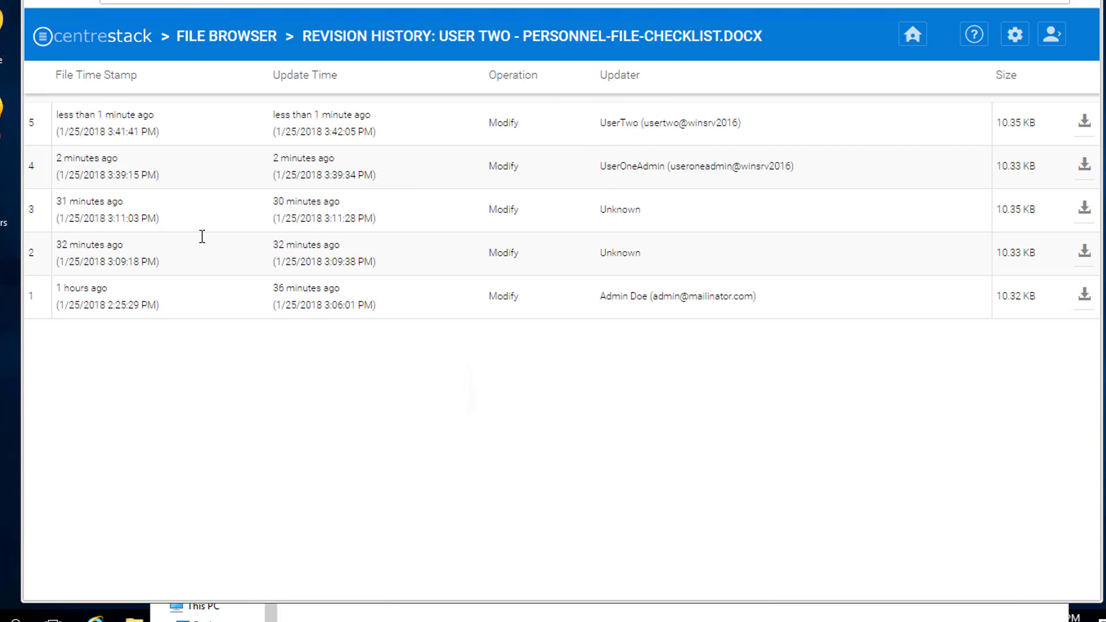
pyautogui.click(249, 51)
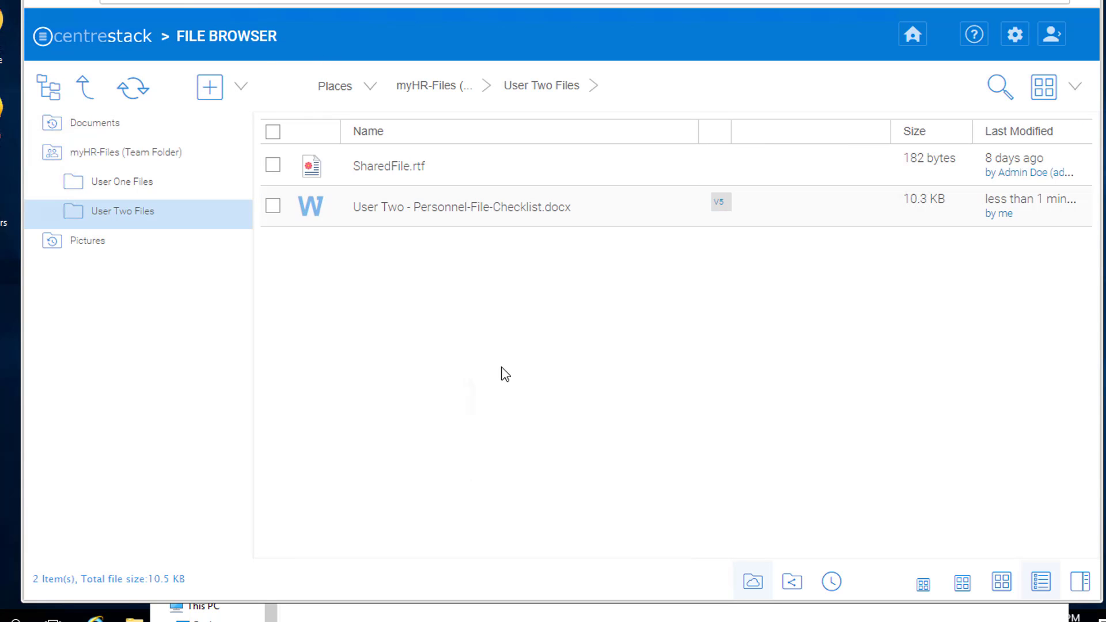
# Log out of CentreStack and sign back in with the other saved user account.
pyautogui.click(1050, 45)
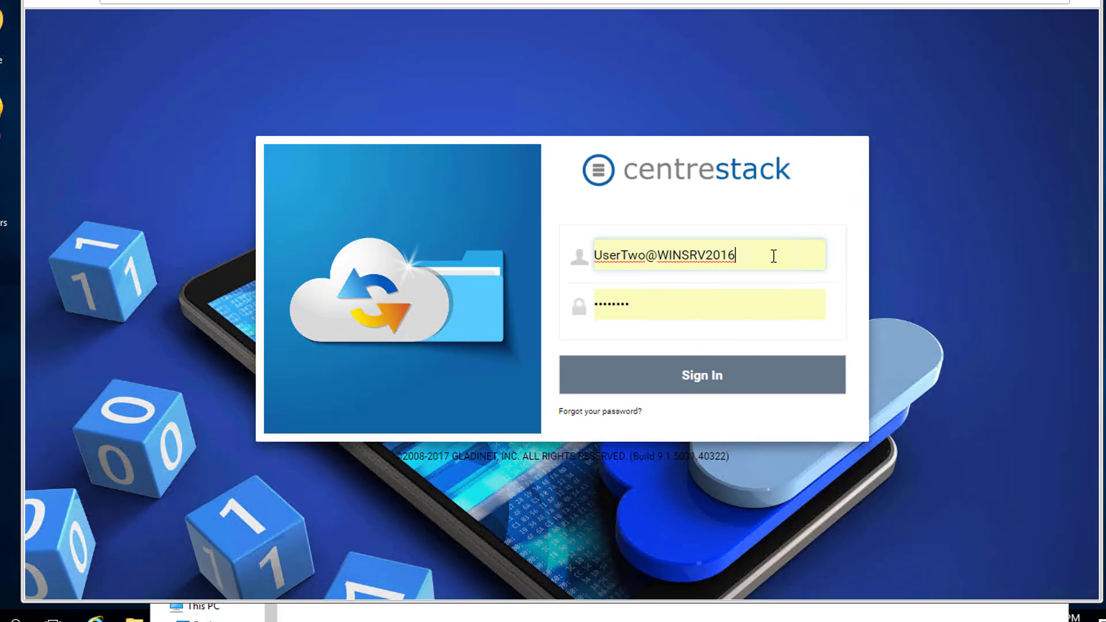
pyautogui.click(774, 256)
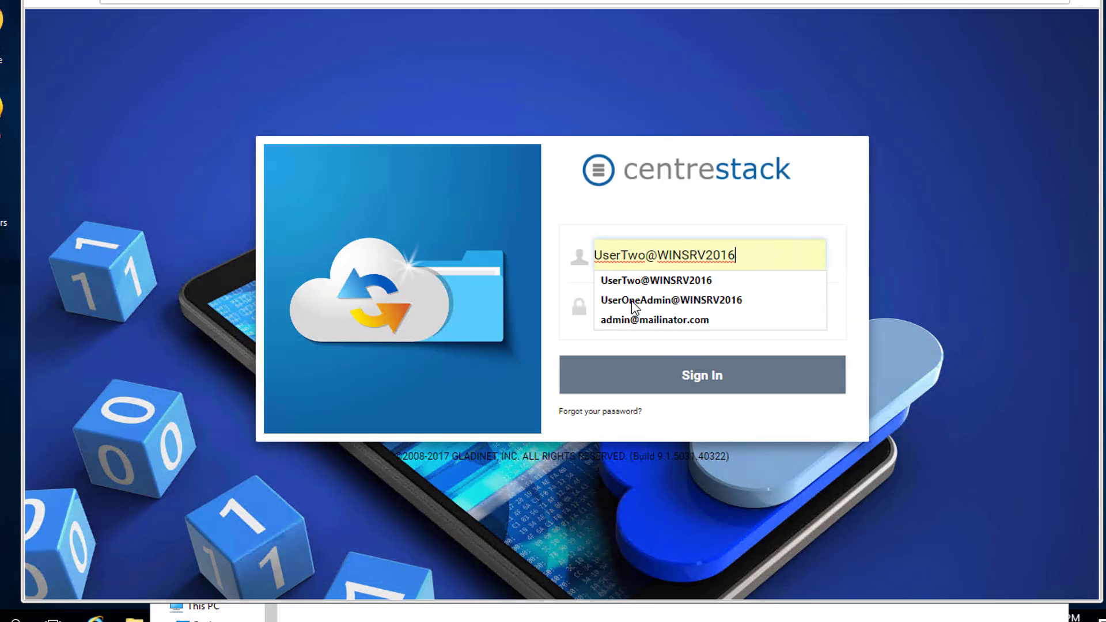
pyautogui.click(720, 299)
pyautogui.click(698, 375)
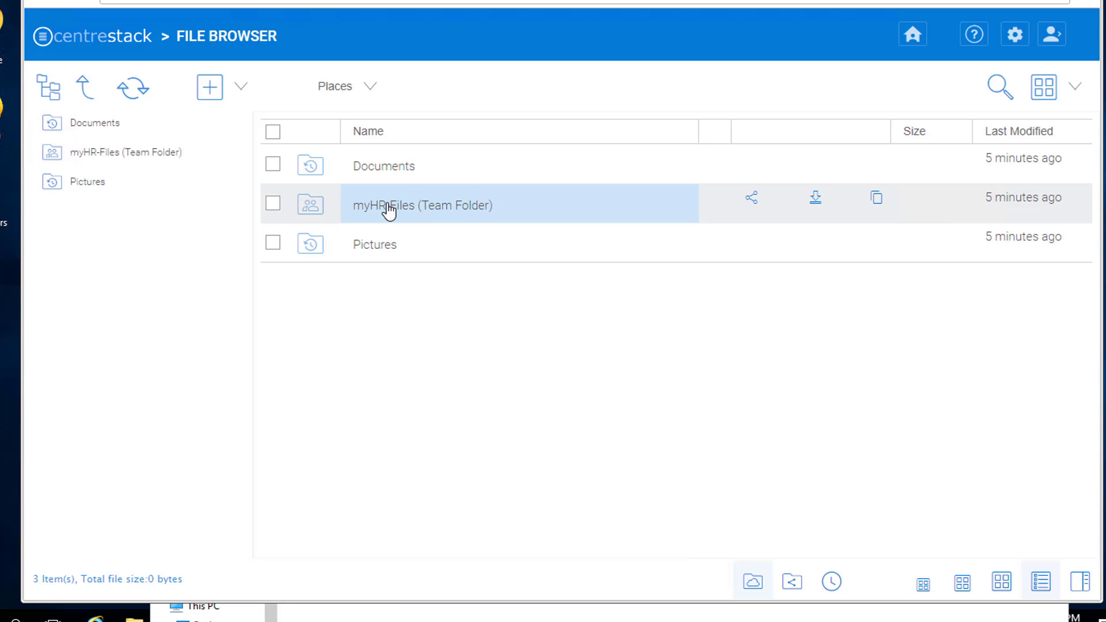
# Download Personnel-File-Checklist.docx from myHR-Files > User Two Files and confirm it reads 'Edited by User Two Also'.
pyautogui.click(387, 212)
pyautogui.click(419, 213)
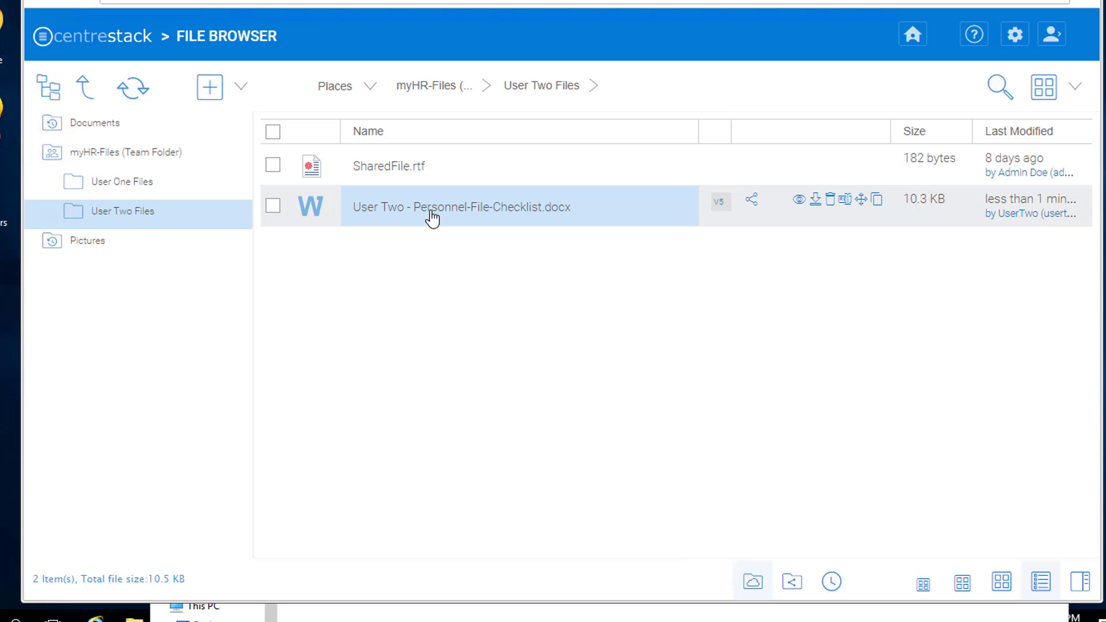
pyautogui.click(815, 199)
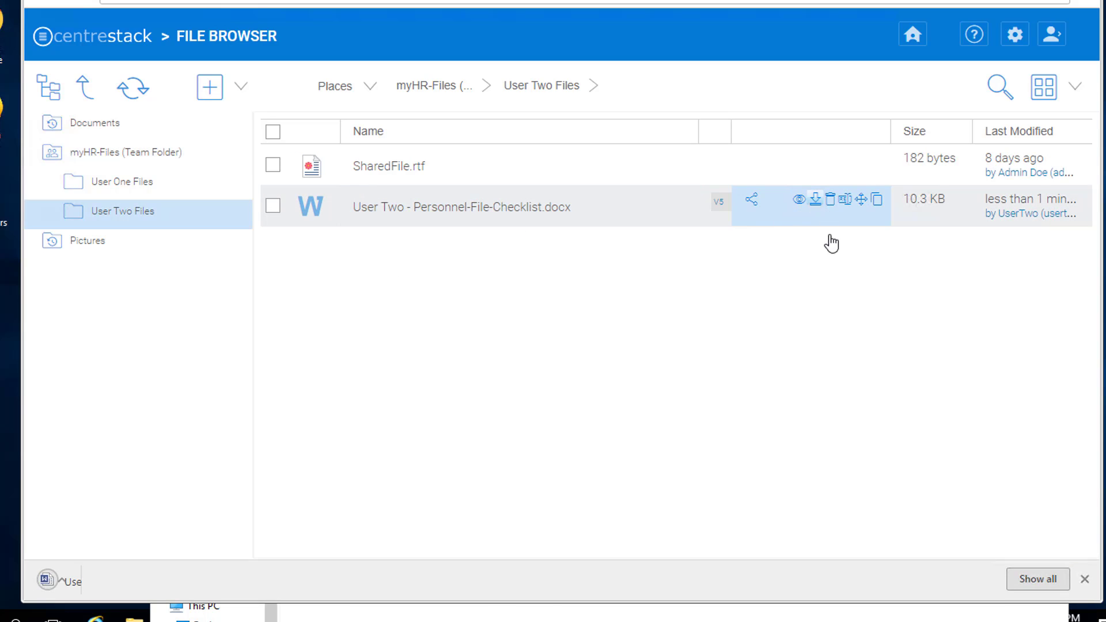
pyautogui.click(156, 583)
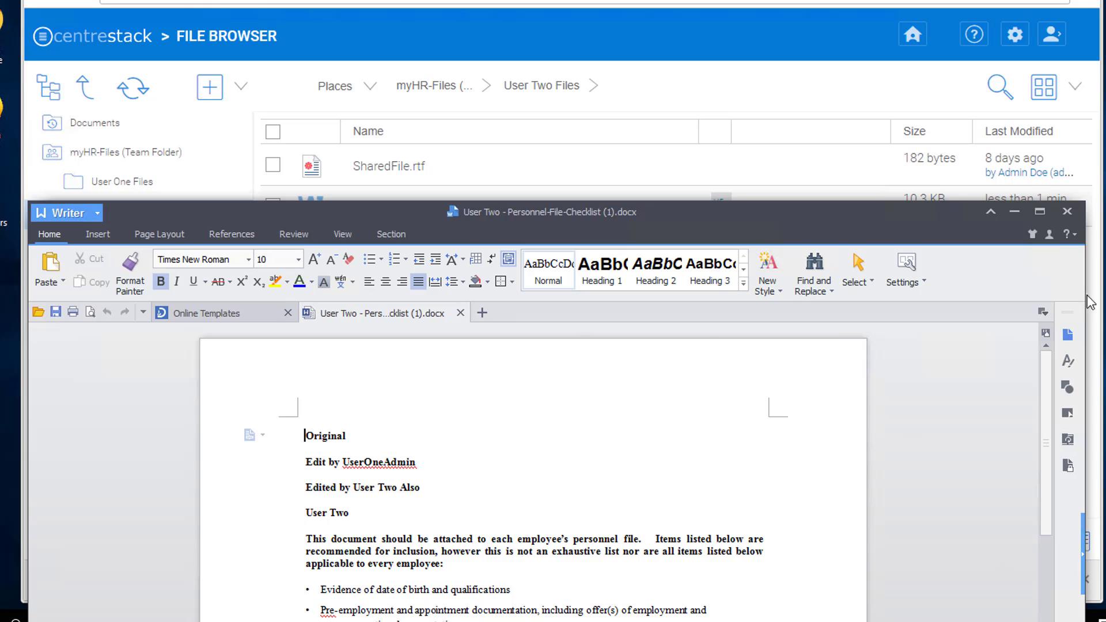
pyautogui.click(1067, 212)
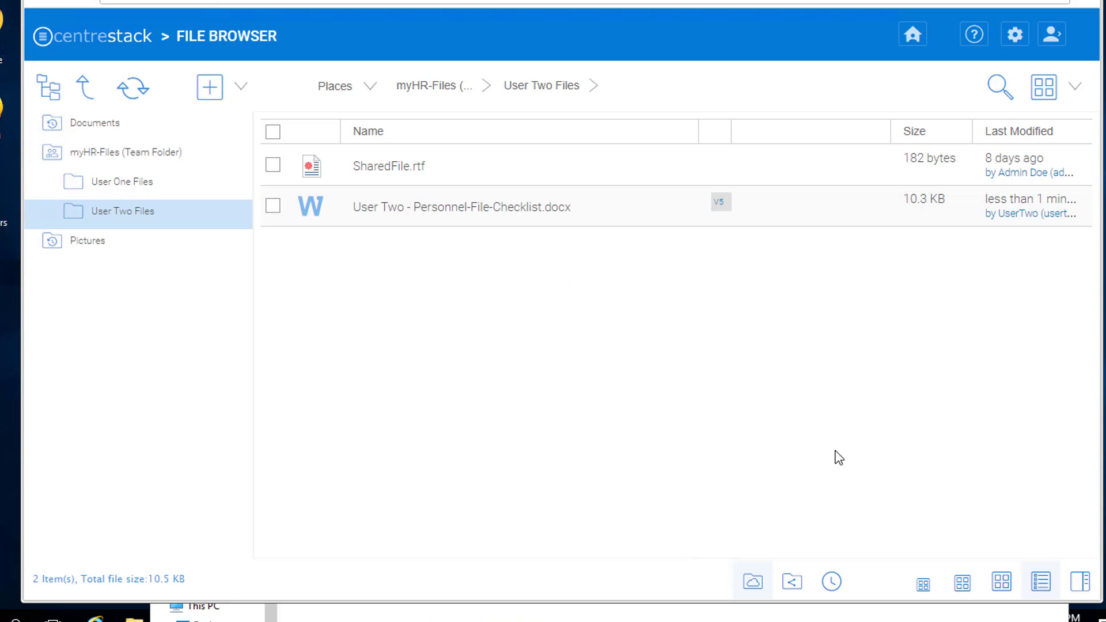
# Open C:\myHR-Files\User Two Files\Personnel-File-Checklist.docx and confirm it reads 'Edited by User Two Also'.
pyautogui.click(525, 605)
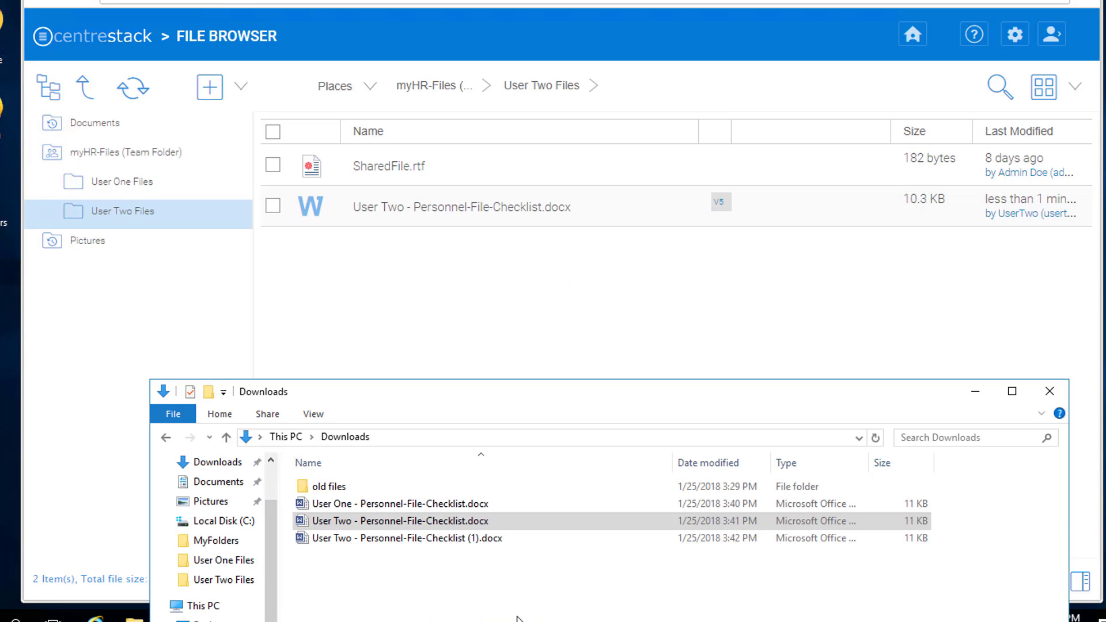
pyautogui.moveTo(339, 394); pyautogui.dragTo(252, 147)
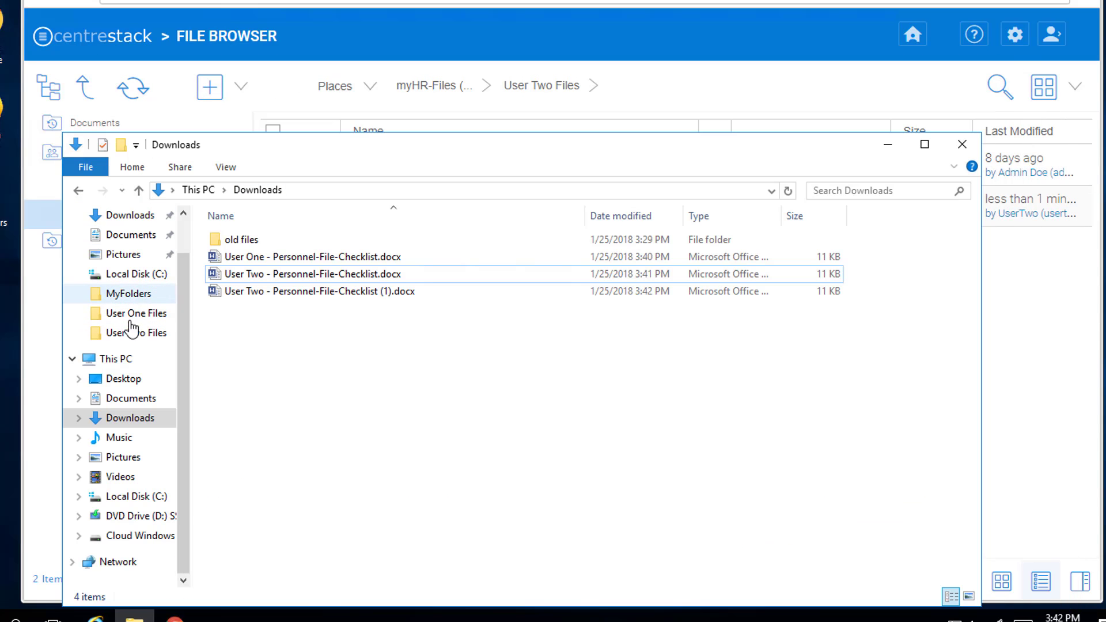
pyautogui.click(139, 274)
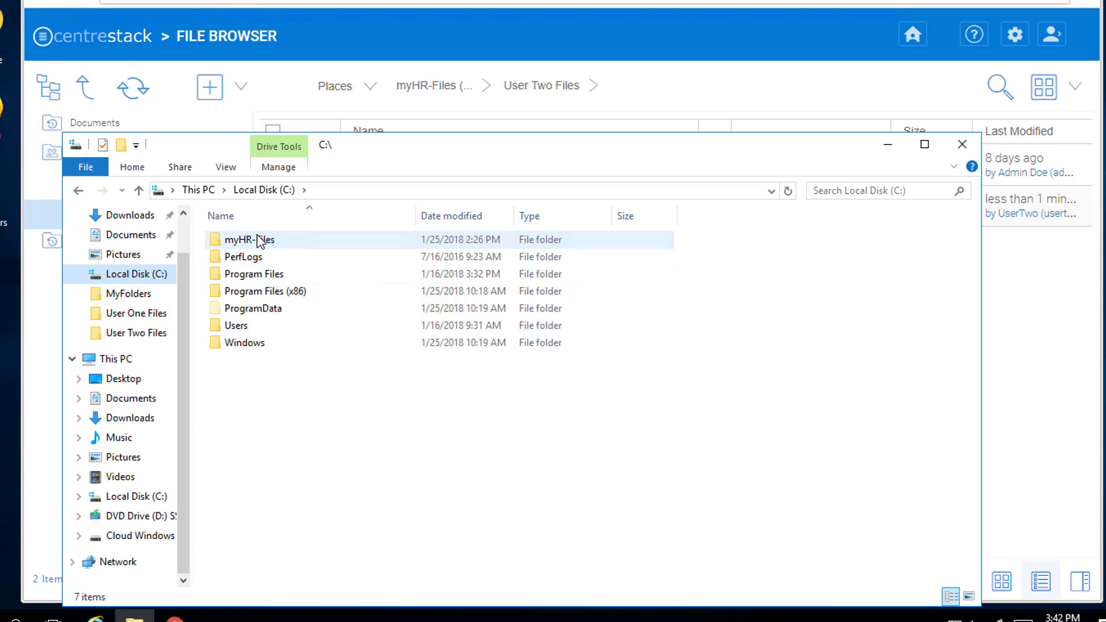
pyautogui.doubleClick(237, 242)
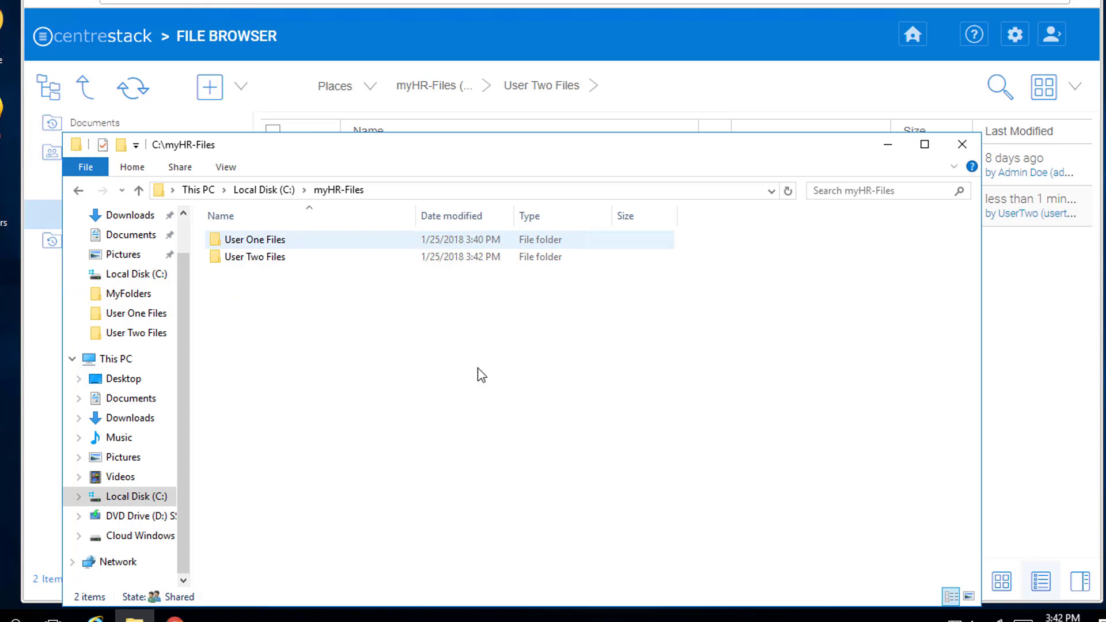
pyautogui.doubleClick(237, 258)
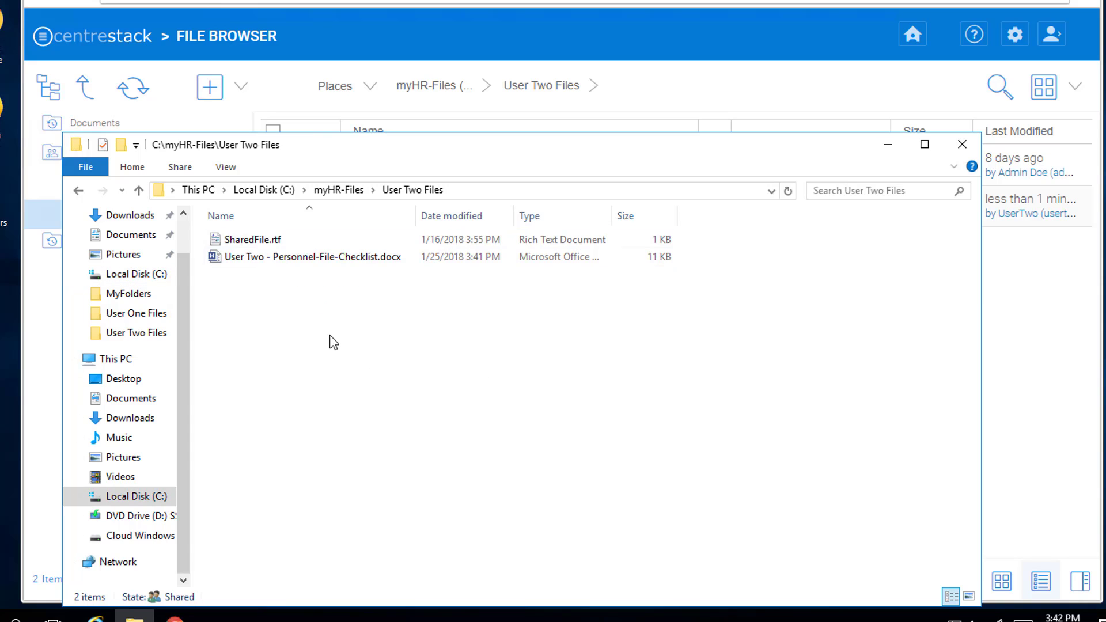
pyautogui.doubleClick(217, 260)
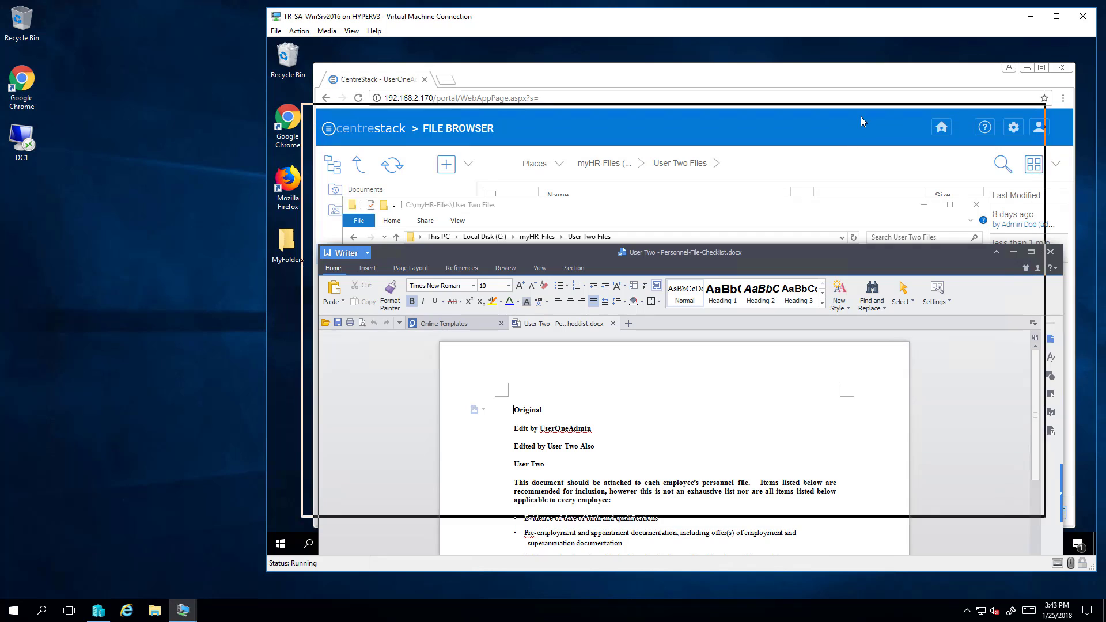
pyautogui.moveTo(856, 126); pyautogui.dragTo(853, 137)
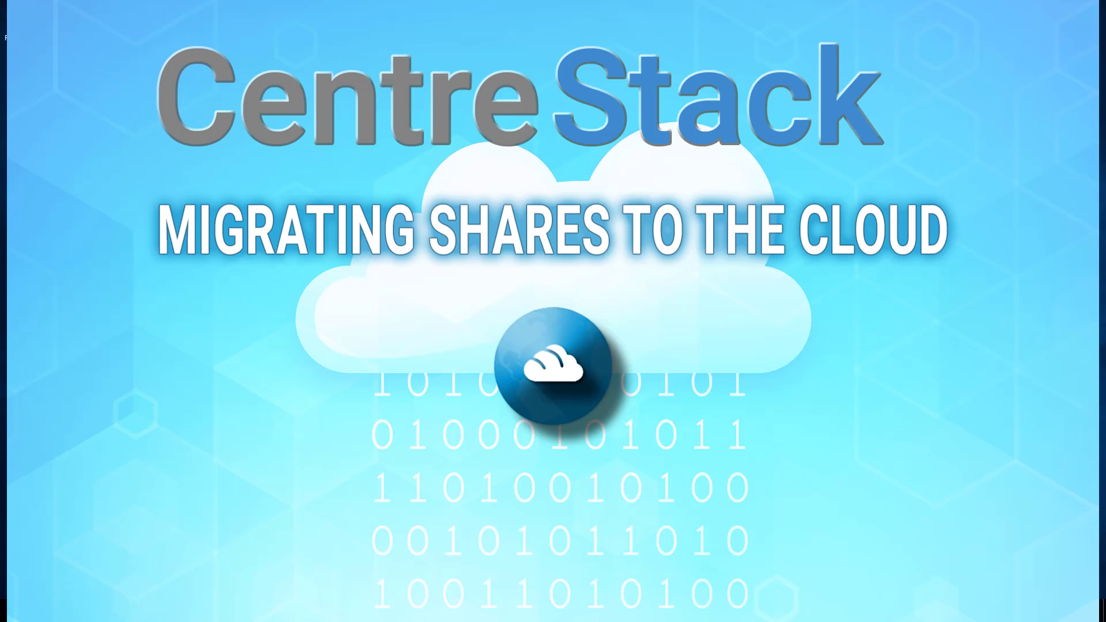